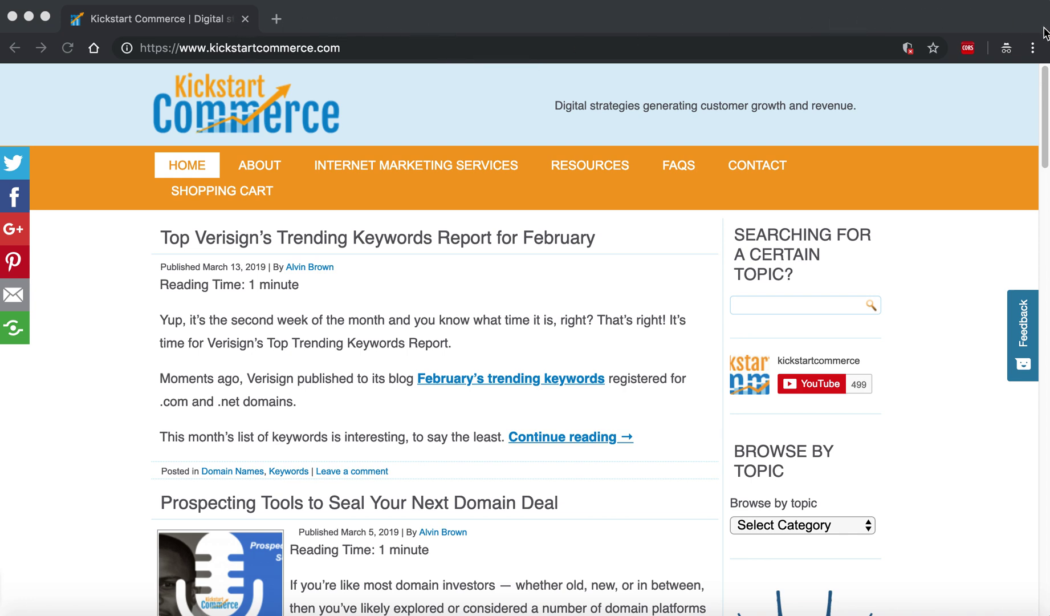
Open Developer Tools from Chrome's More Tools menu on the Kickstart Commerce homepage.
left_click(1023, 26)
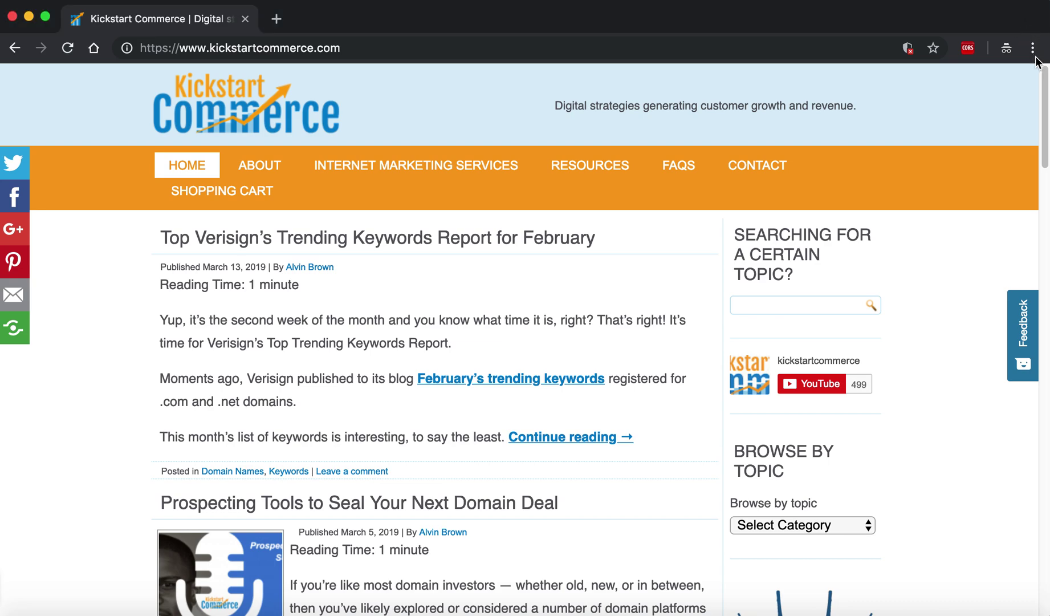
left_click(1034, 52)
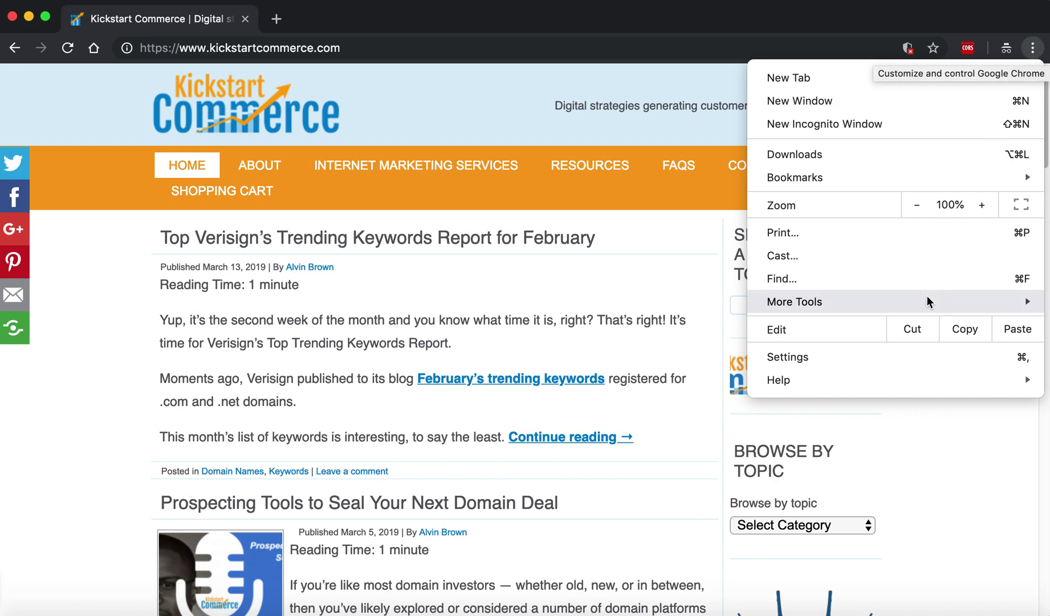
mouse_move(927, 302)
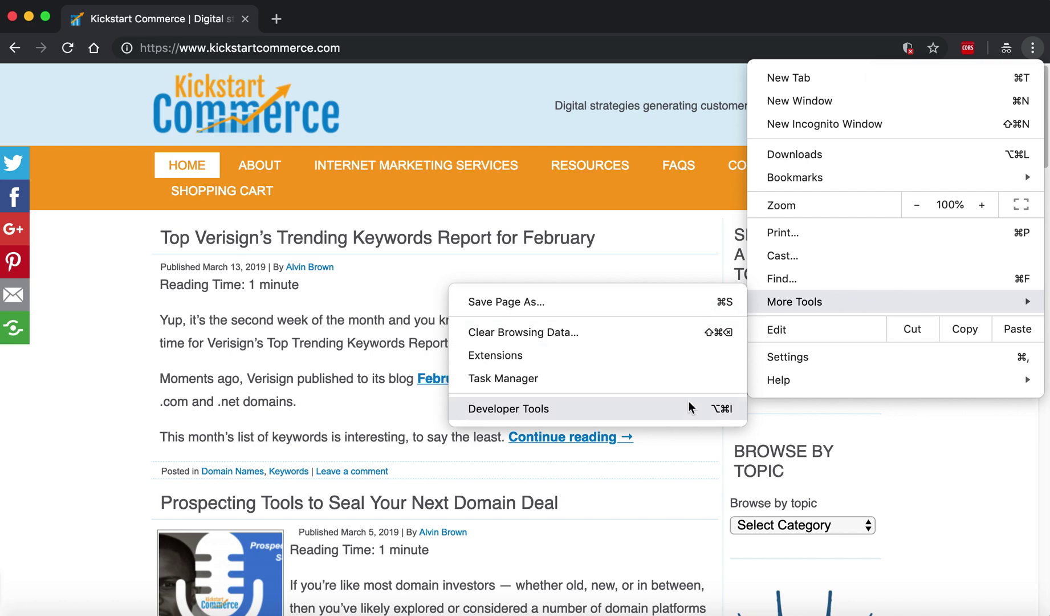
left_click(664, 413)
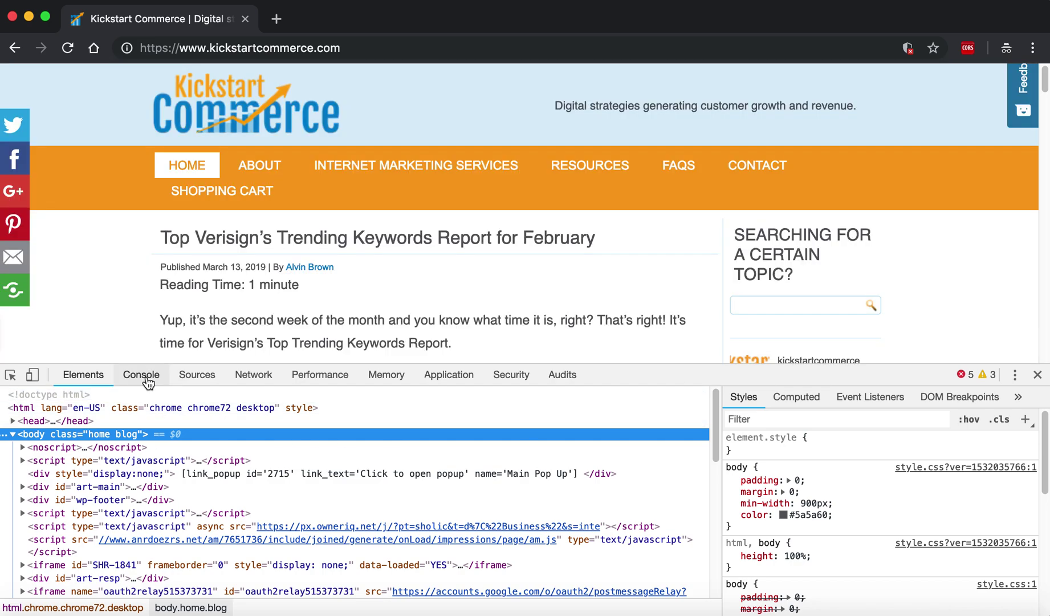
From the Console, run the 'Capture full size screenshot' command to download the homepage as a PNG.
left_click(142, 375)
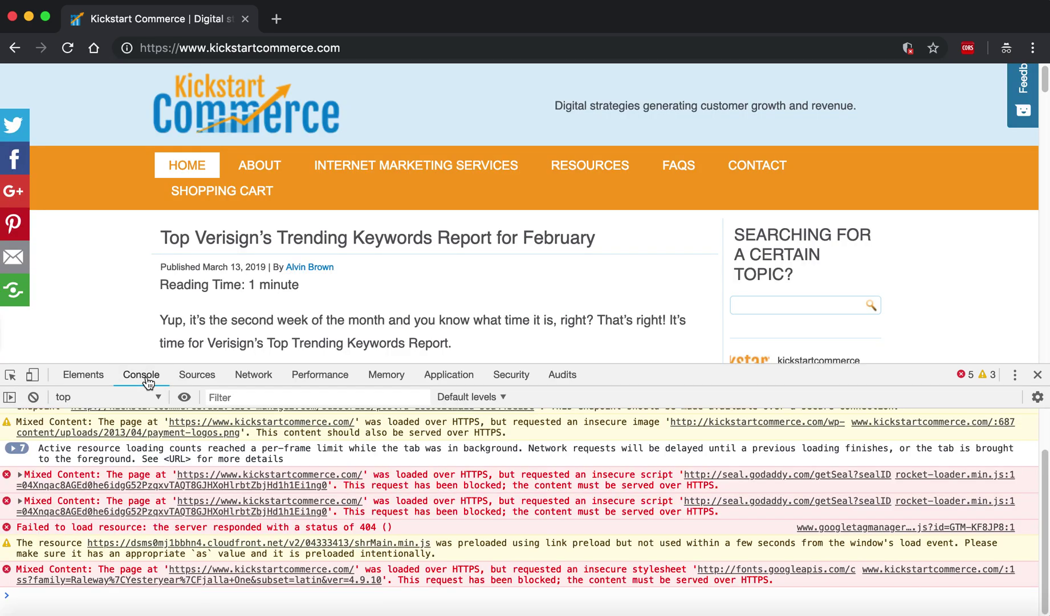
left_click(1015, 376)
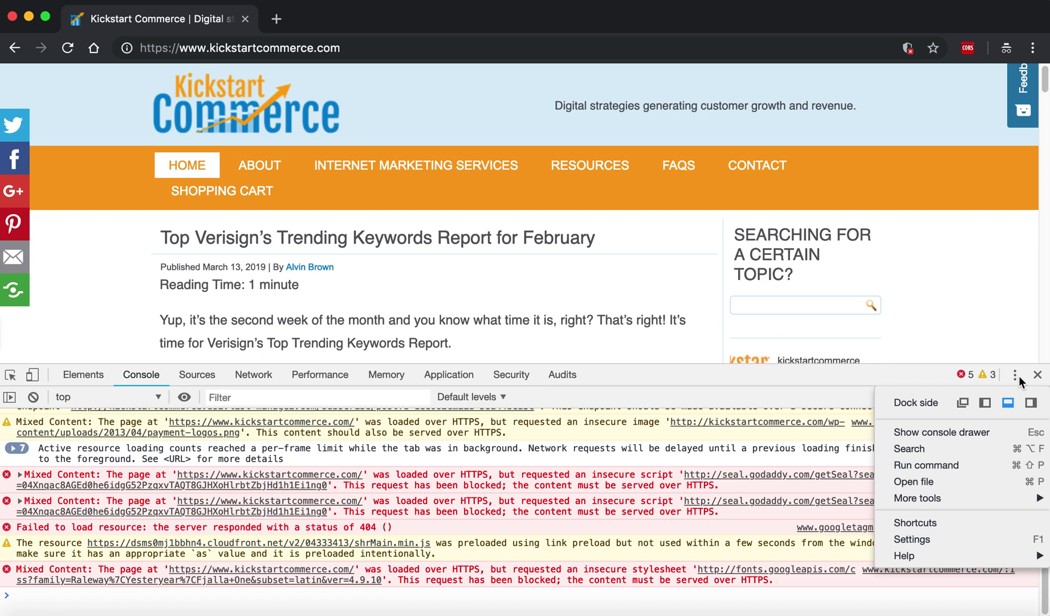
left_click(960, 465)
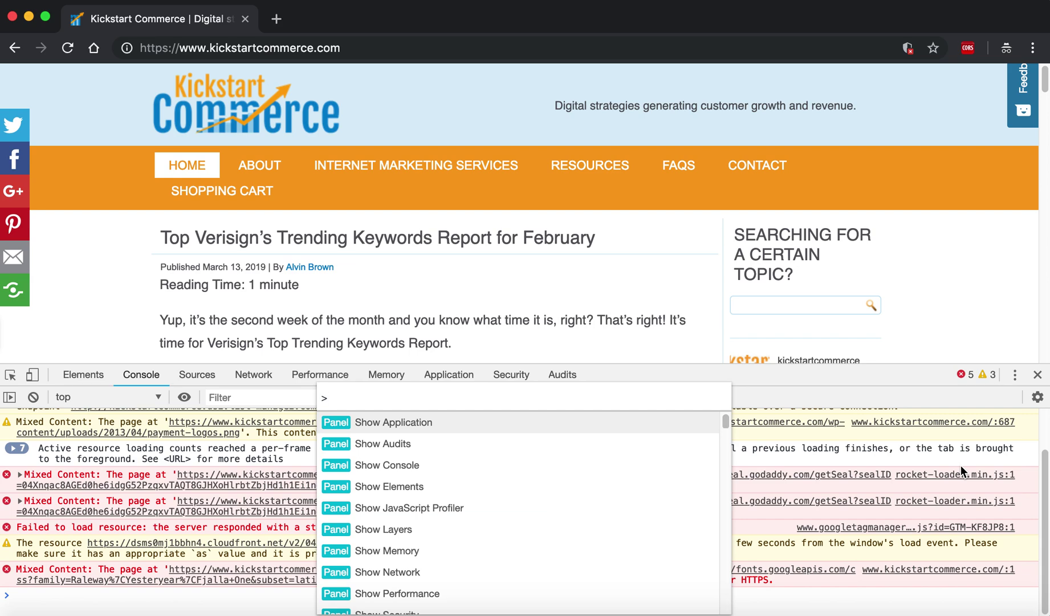
type("scre")
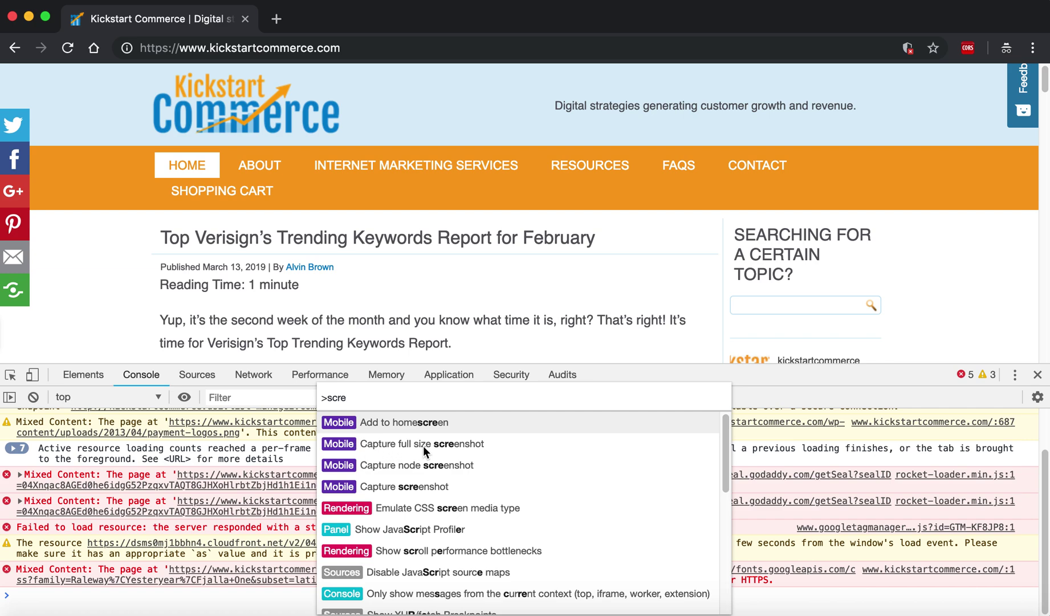
left_click(461, 443)
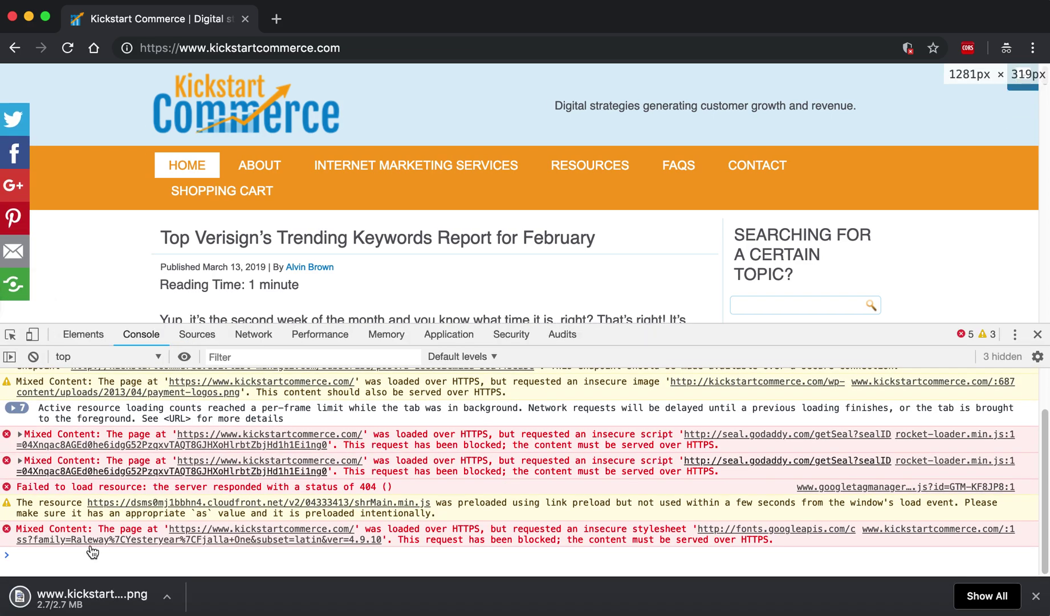
left_click(100, 600)
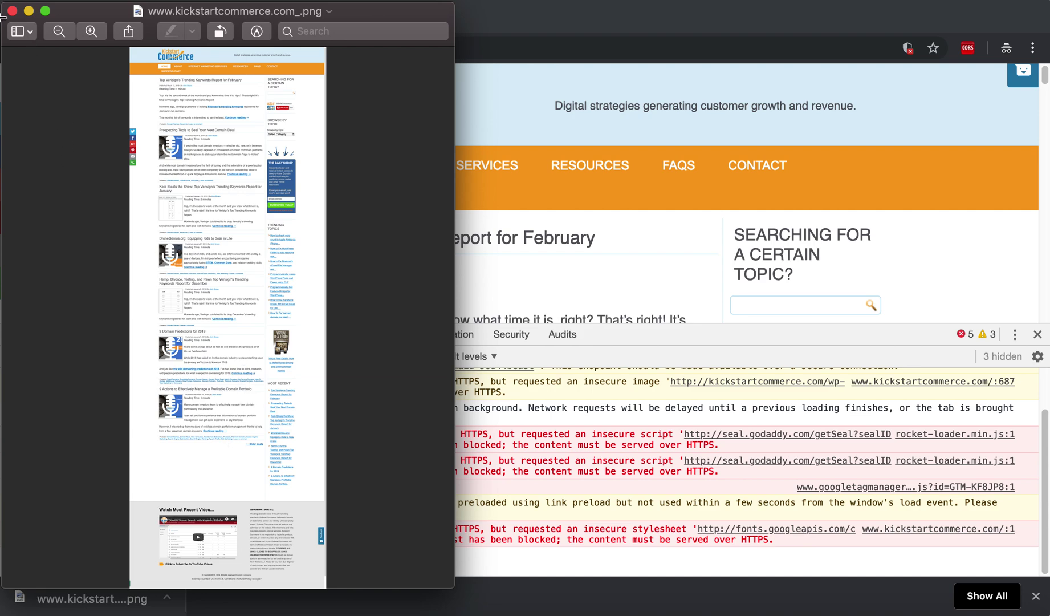
left_click(13, 11)
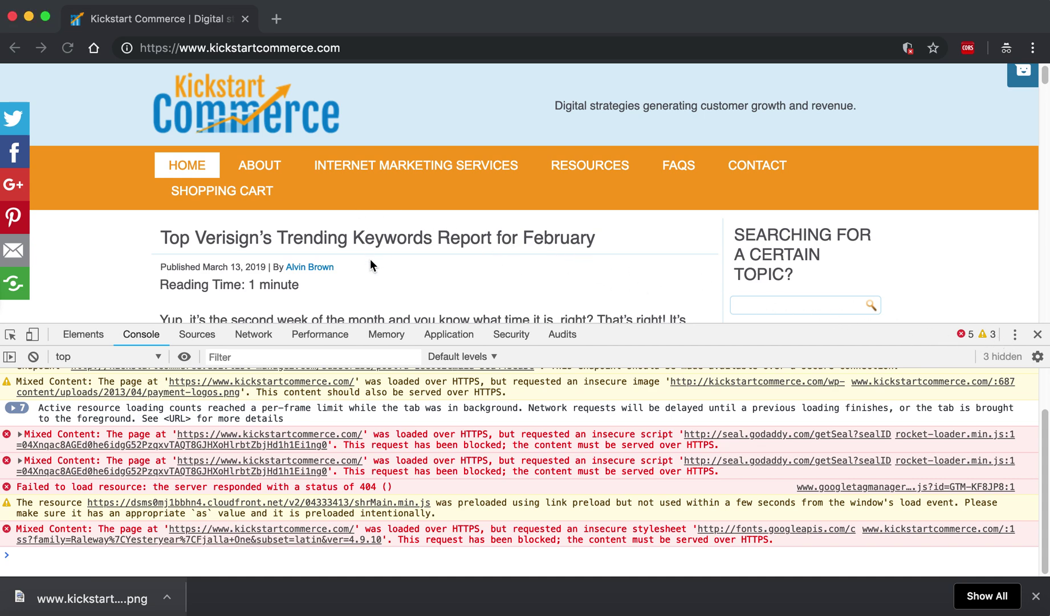
Open the 'Prospecting Tools to Seal Your Next Domain Deal' article and show its Elements panel.
scroll(371, 245, "down", 5)
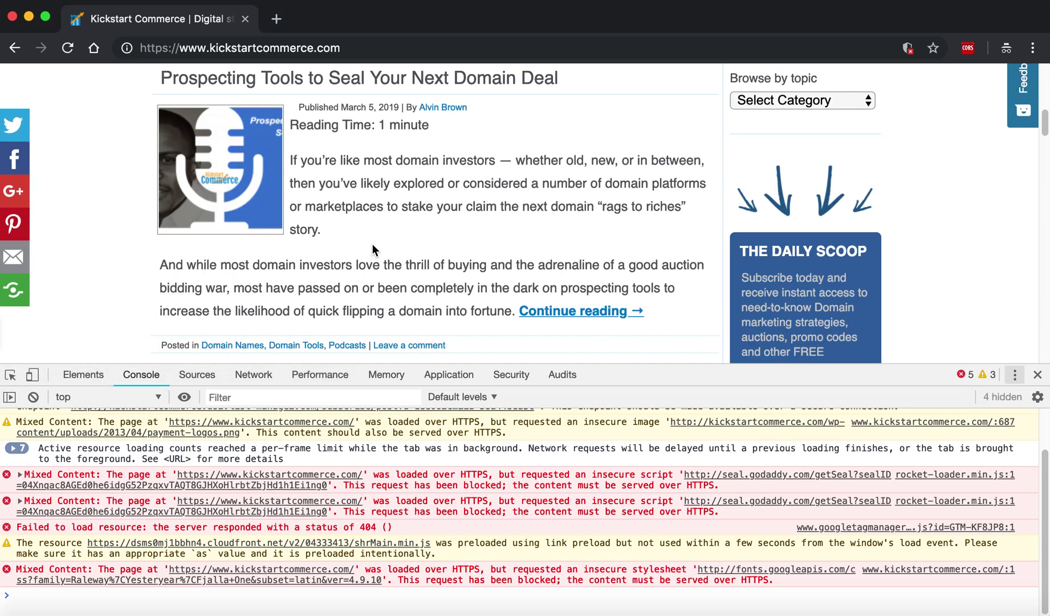
left_click(356, 86)
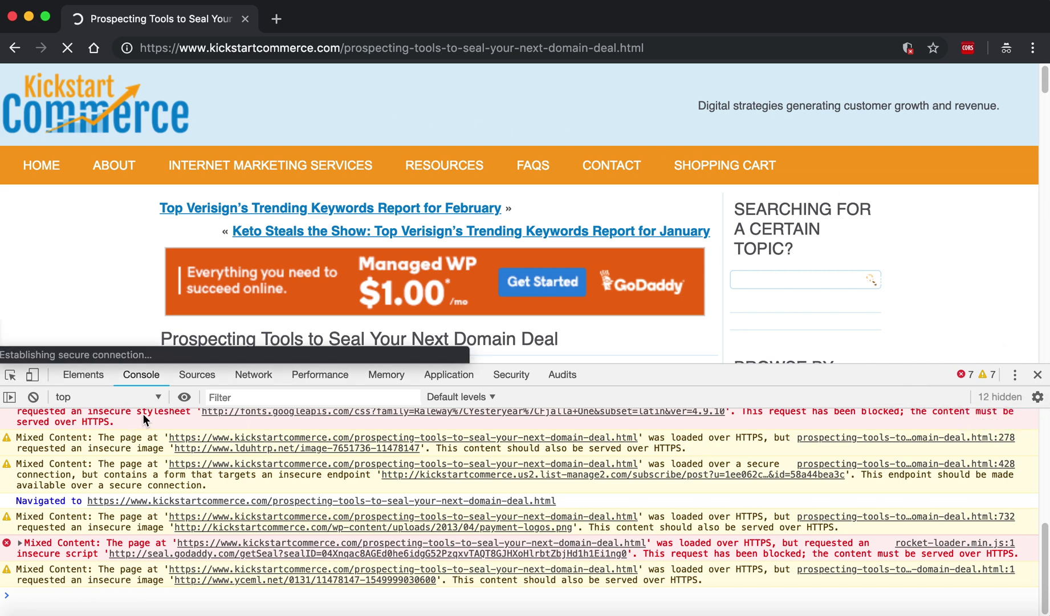
left_click(95, 380)
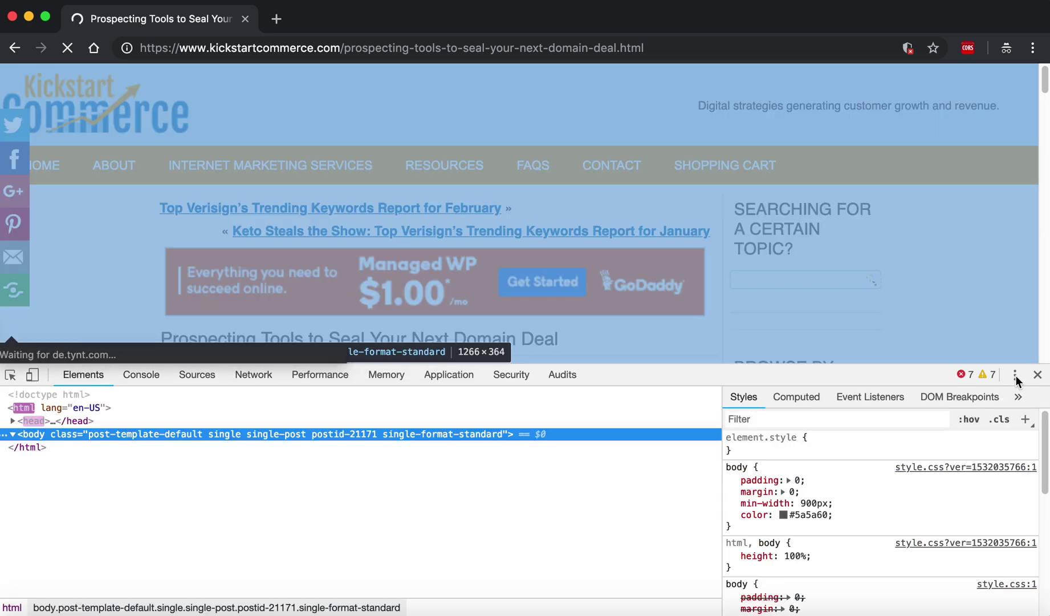
left_click(1015, 376)
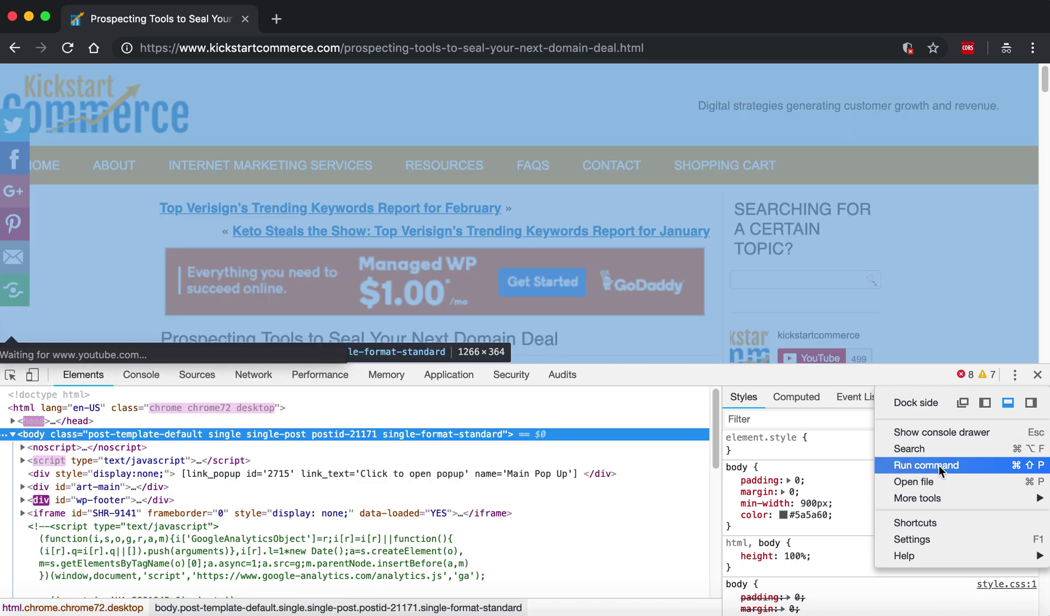
Run 'Capture full size screenshot' from the command runner to download the article as a PNG.
left_click(938, 464)
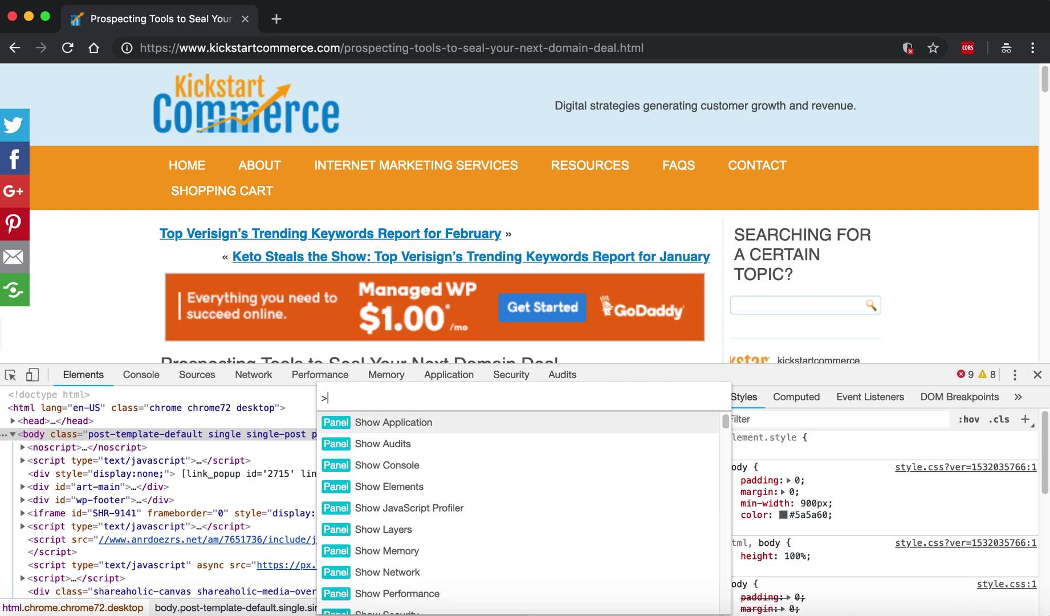
type("scree")
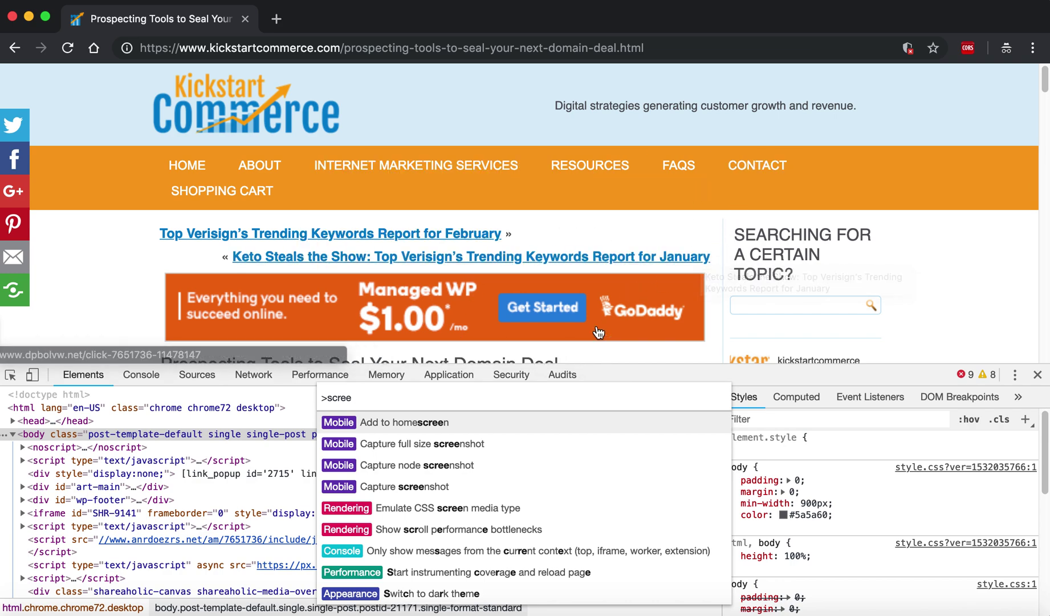
left_click(442, 444)
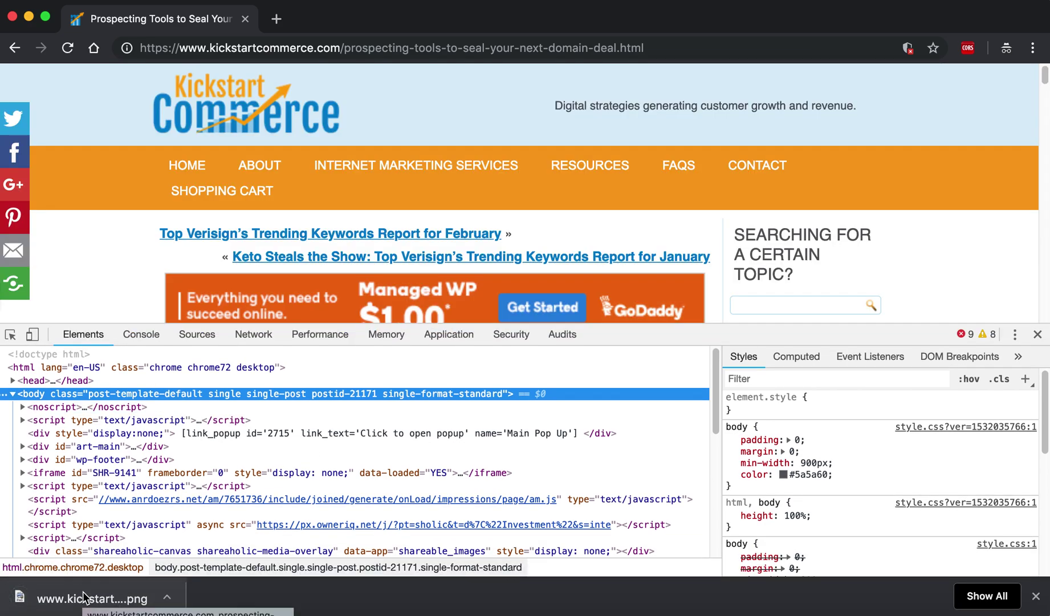
left_click(83, 598)
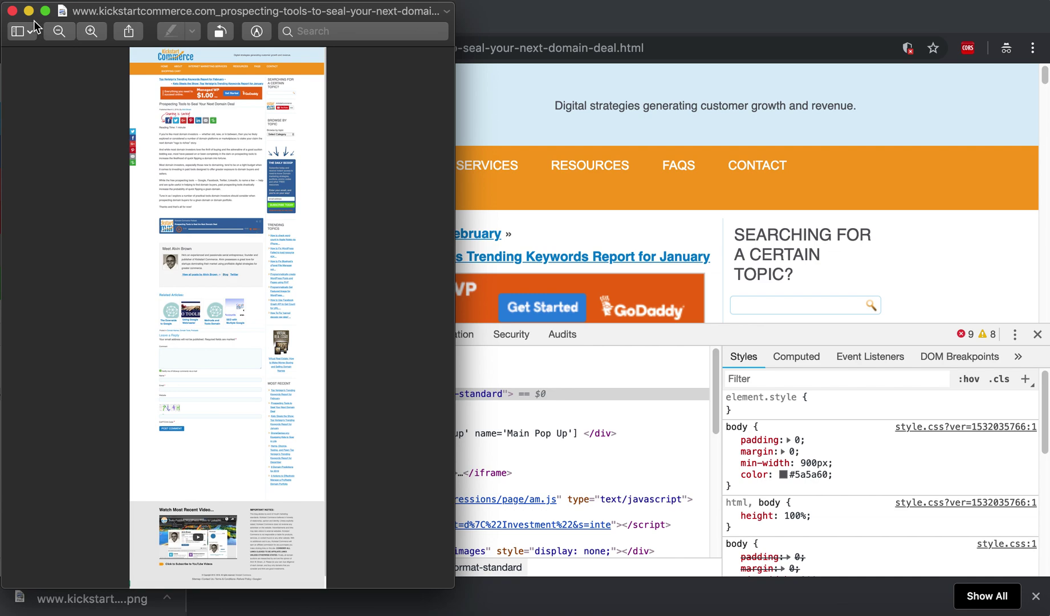
left_click(12, 11)
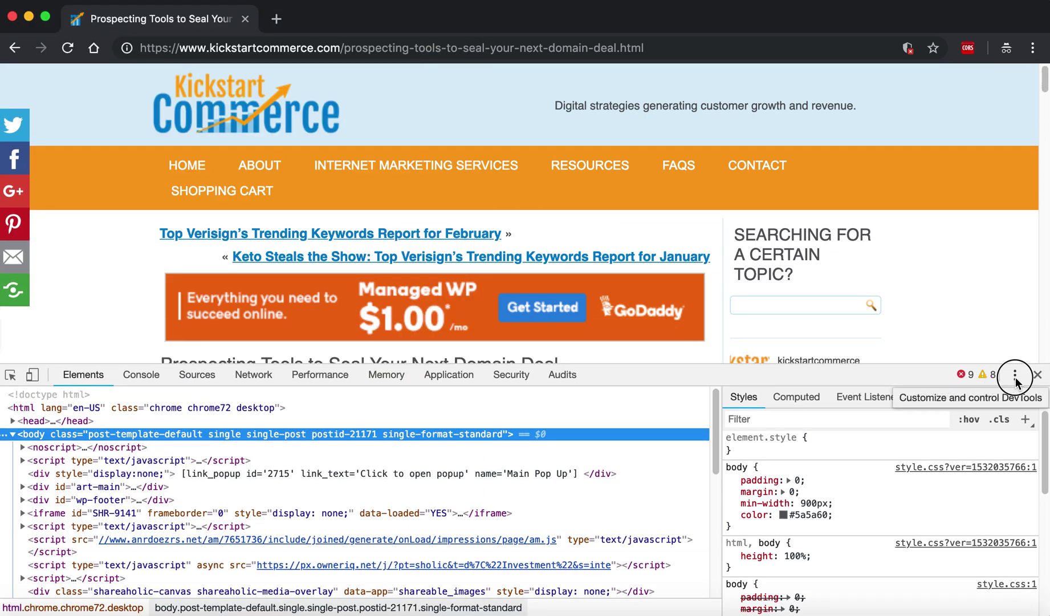
Run the 'Capture screenshot' command to download just the visible article viewport as a PNG.
left_click(1014, 375)
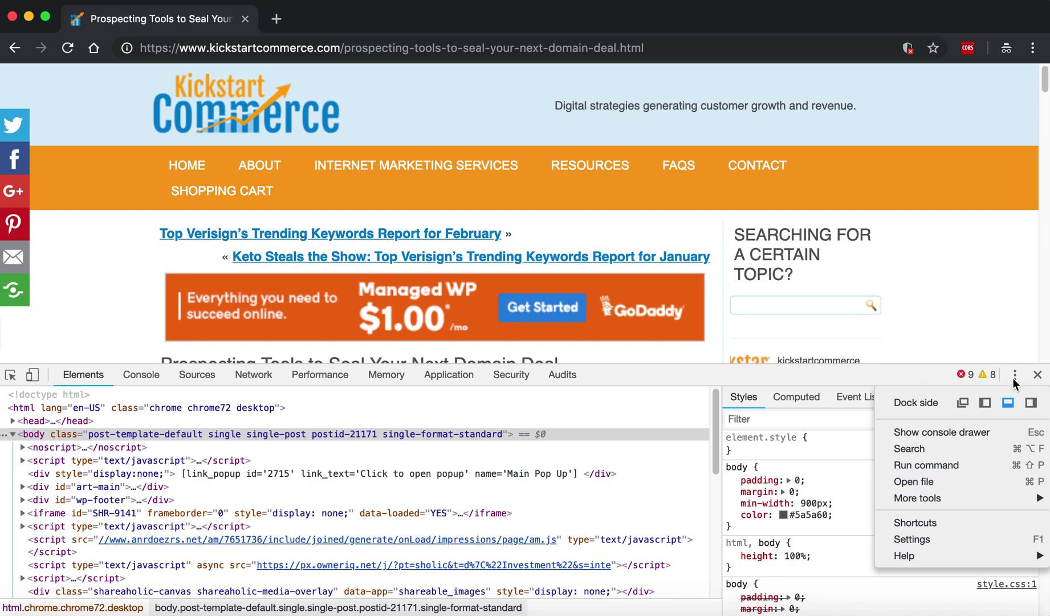
left_click(954, 466)
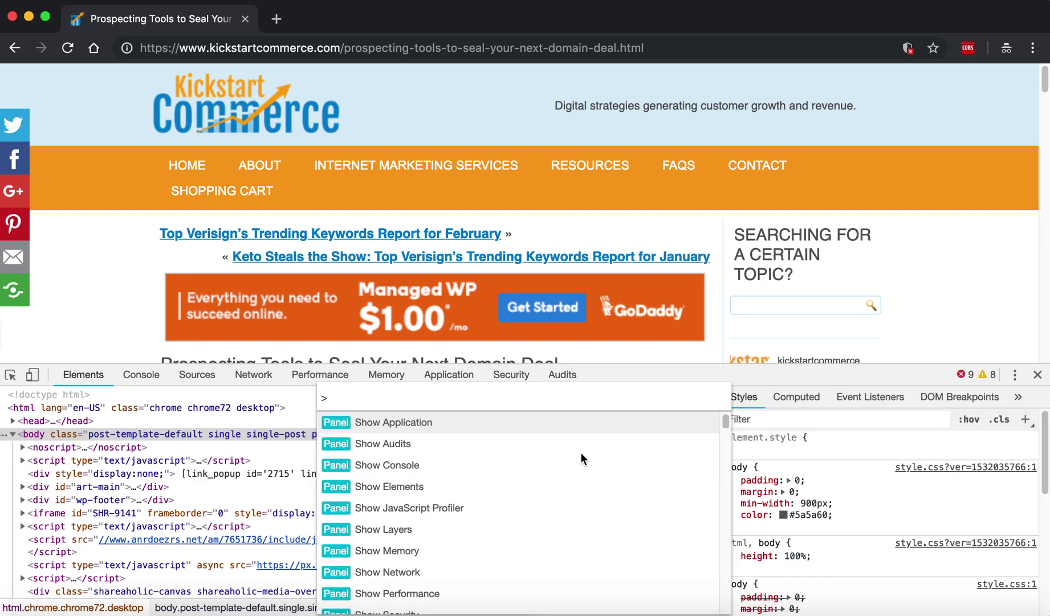
type("scree")
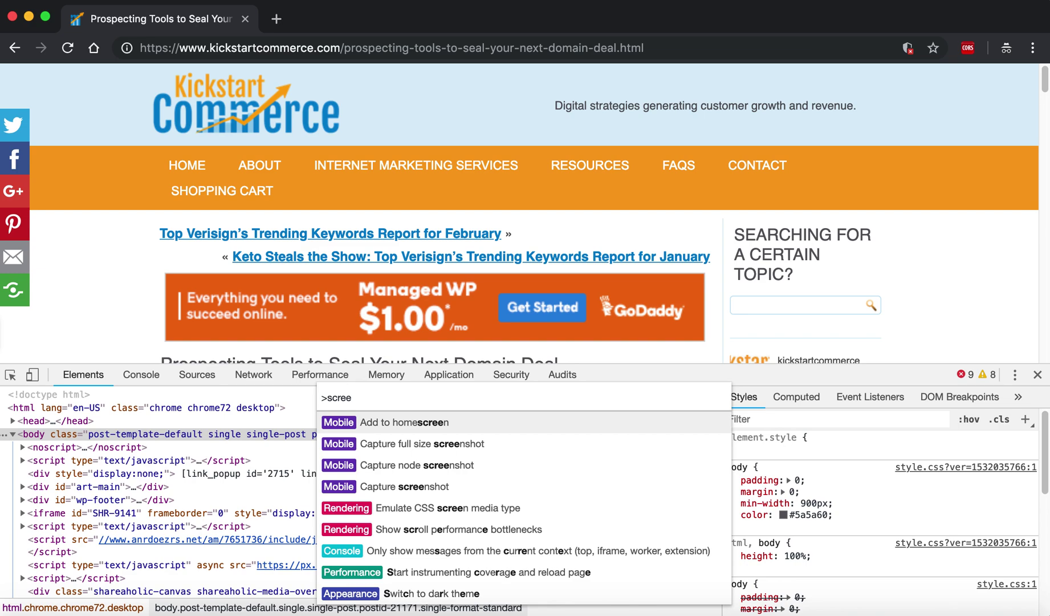
left_click(440, 487)
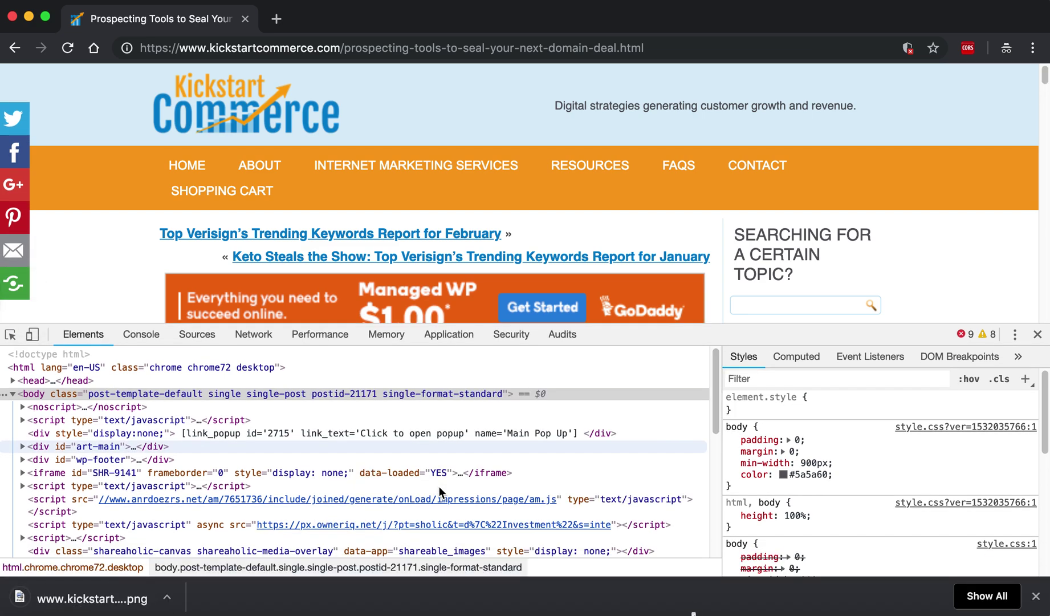
left_click(61, 599)
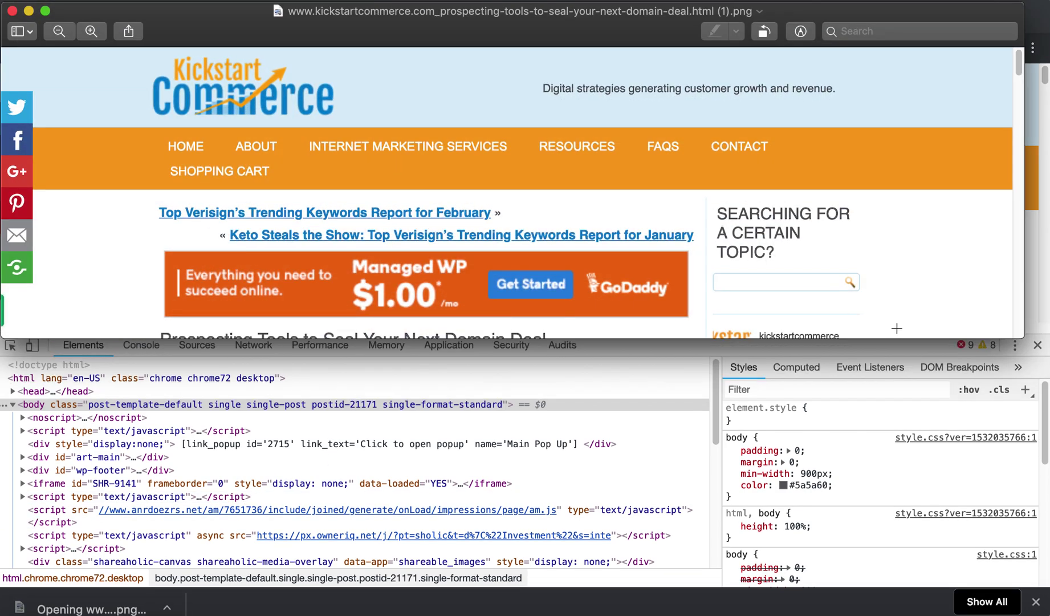
left_click_drag(914, 339, 935, 358)
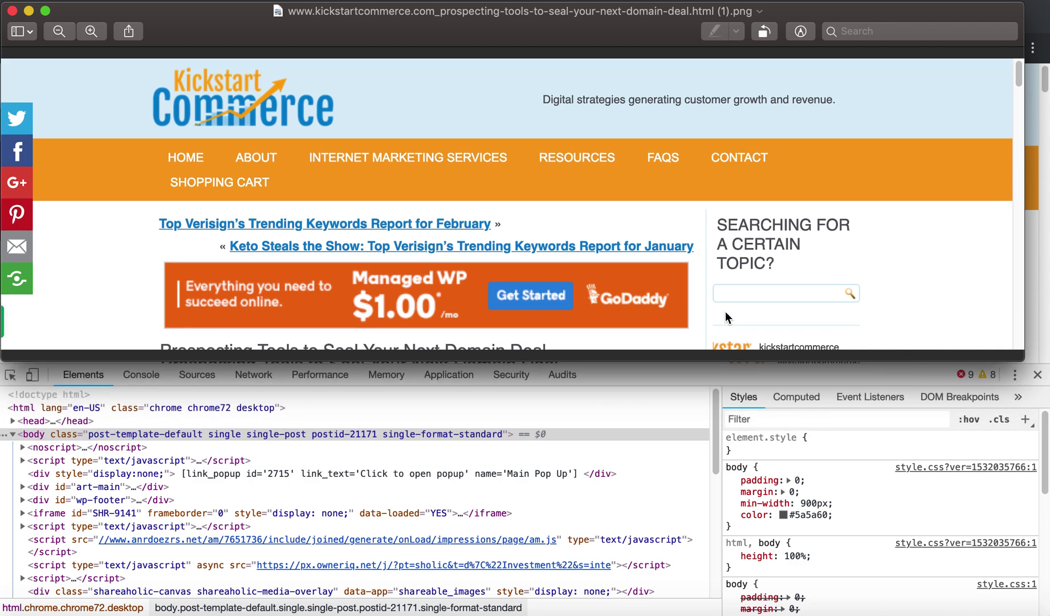
left_click(13, 11)
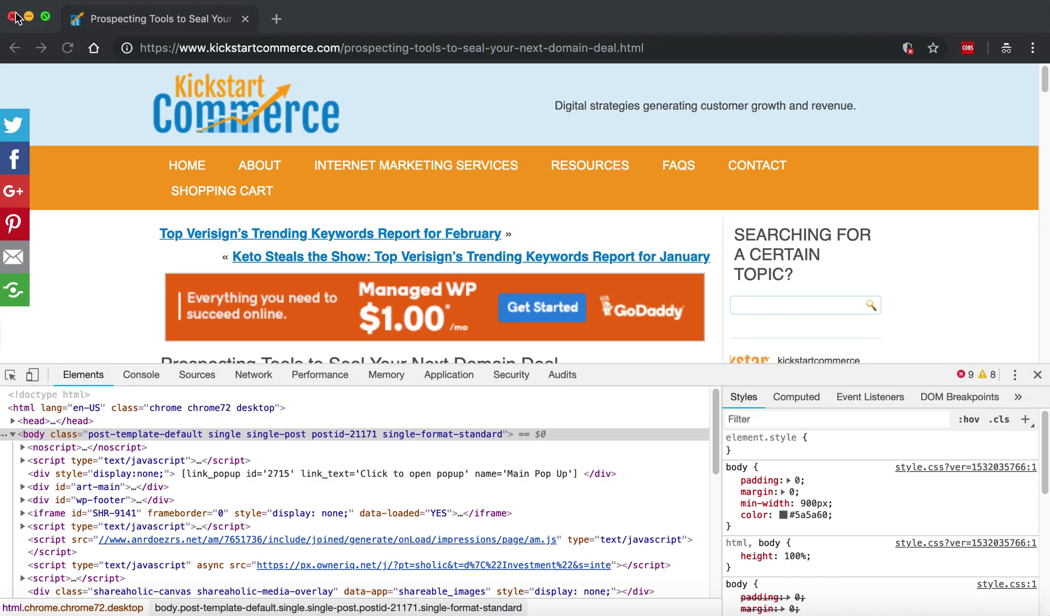
Shrink the developer tools to reveal more of the article and bring up the command runner.
left_click(1037, 375)
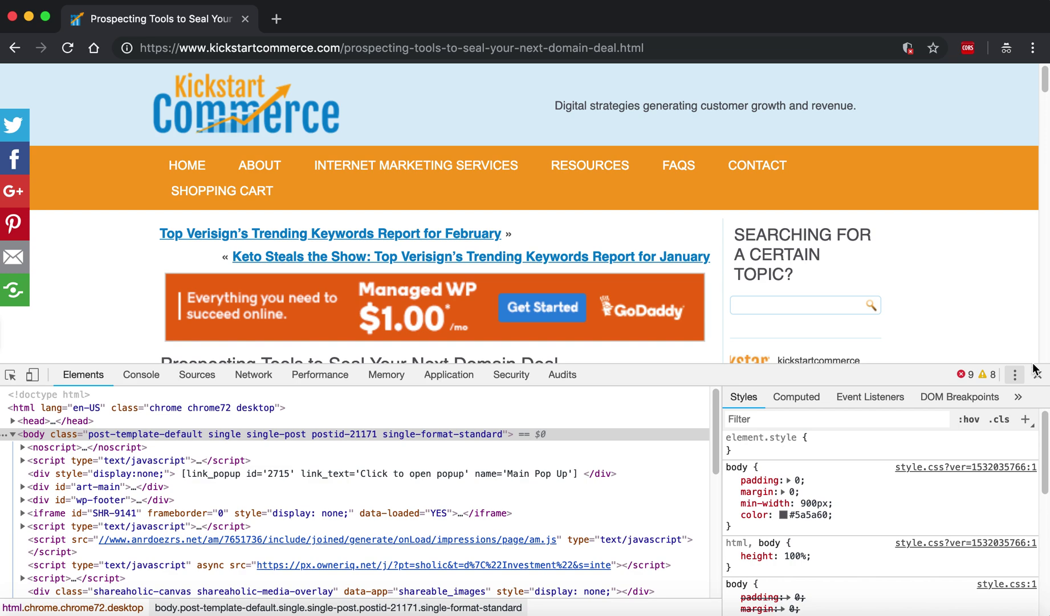
left_click_drag(1026, 368, 1027, 600)
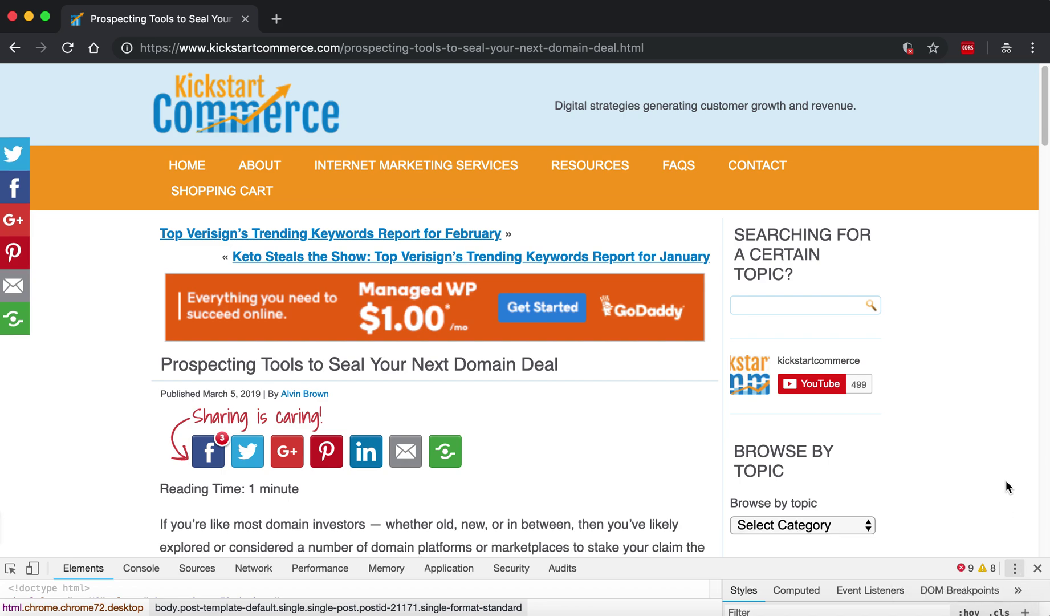
left_click(1015, 570)
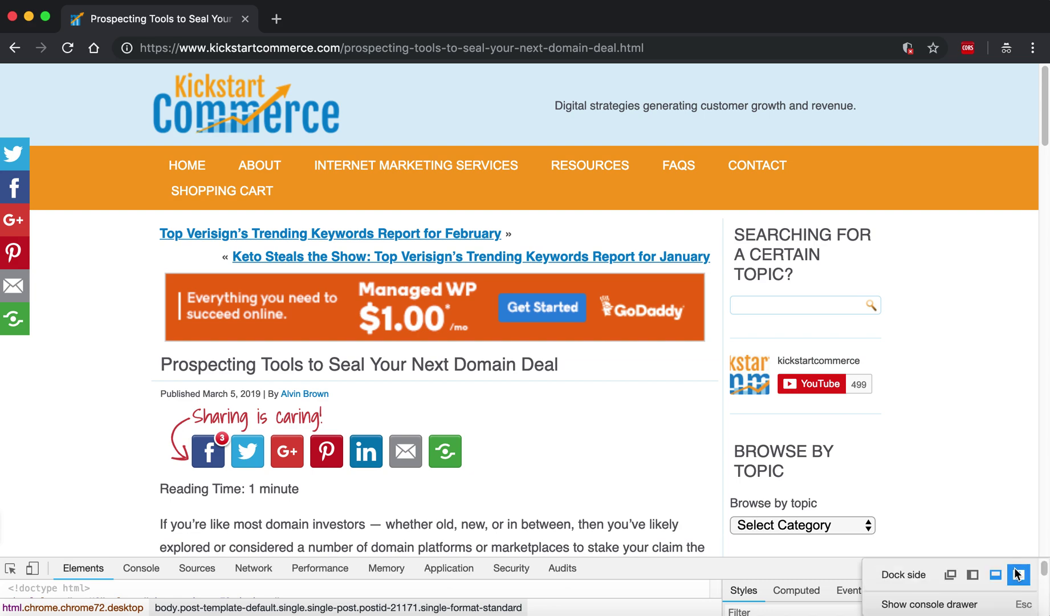
scroll(954, 577, "down", 3)
scroll(954, 577, "up", 2)
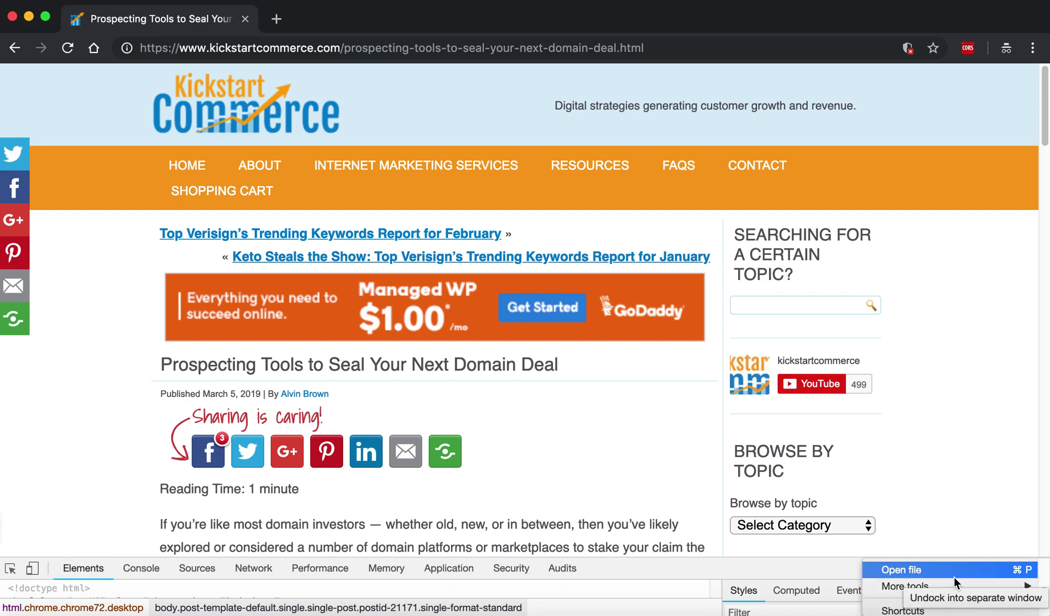
scroll(954, 577, "up", 2)
left_click(954, 575)
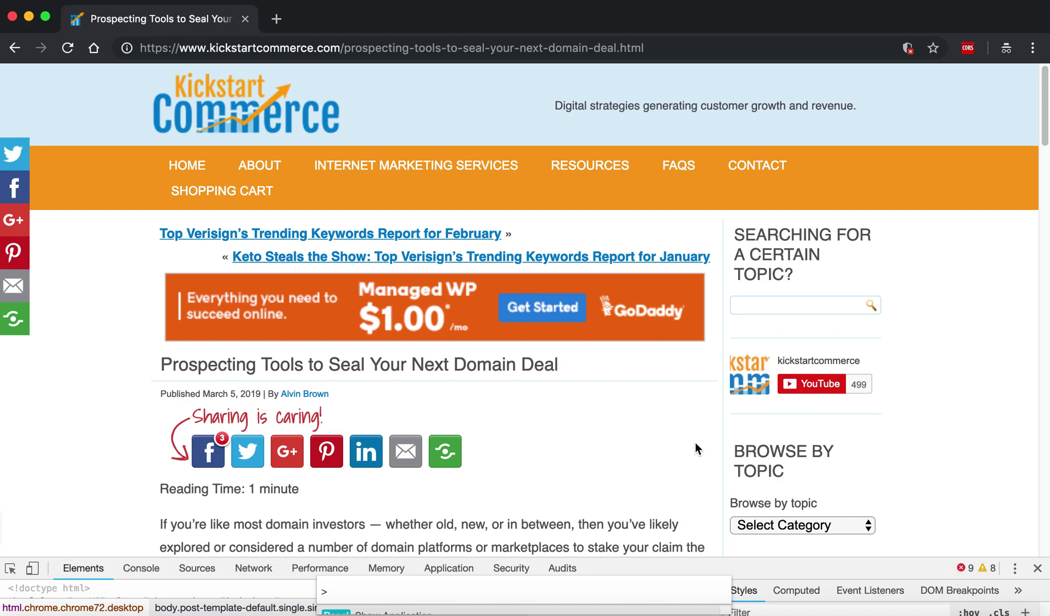
Search commands for 'screenshot' and 'capture sc', close the palette unused, and enlarge DevTools.
type("screenshot")
key("BackSpace")
key("BackSpace")
key("BackSpace")
key("BackSpace")
key("BackSpace")
key("BackSpace")
key("BackSpace")
key("BackSpace")
key("BackSpace")
key("BackSpace")
type("capture")
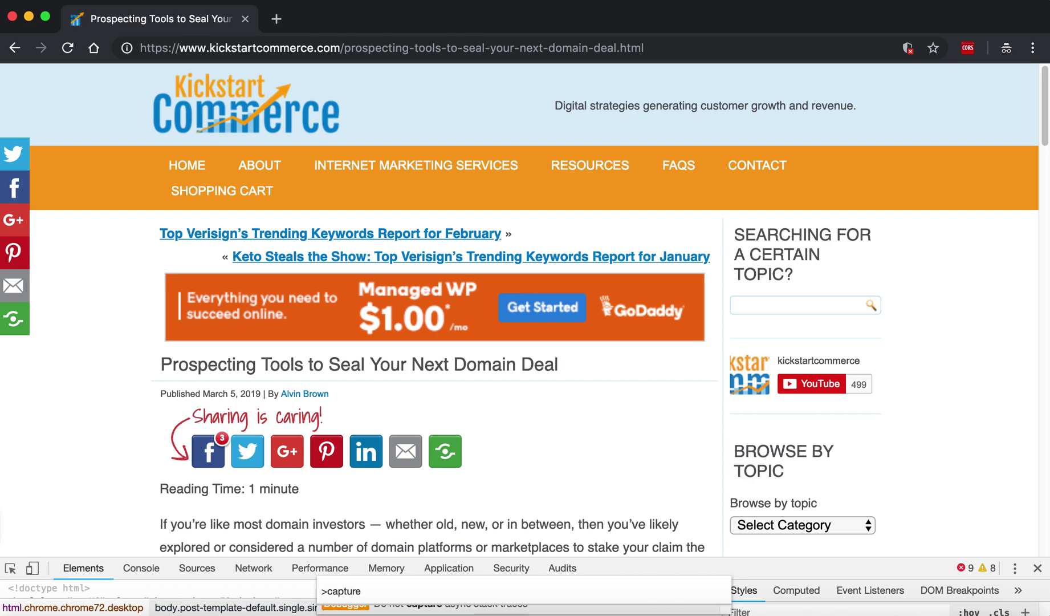
type(" sc")
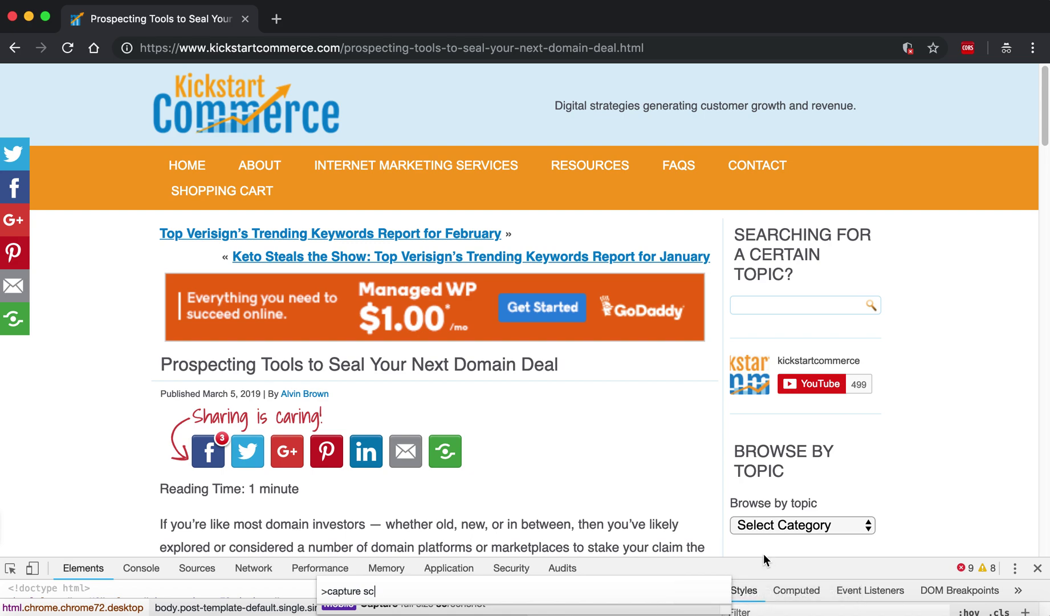
key("Return")
left_click_drag(760, 564, 757, 503)
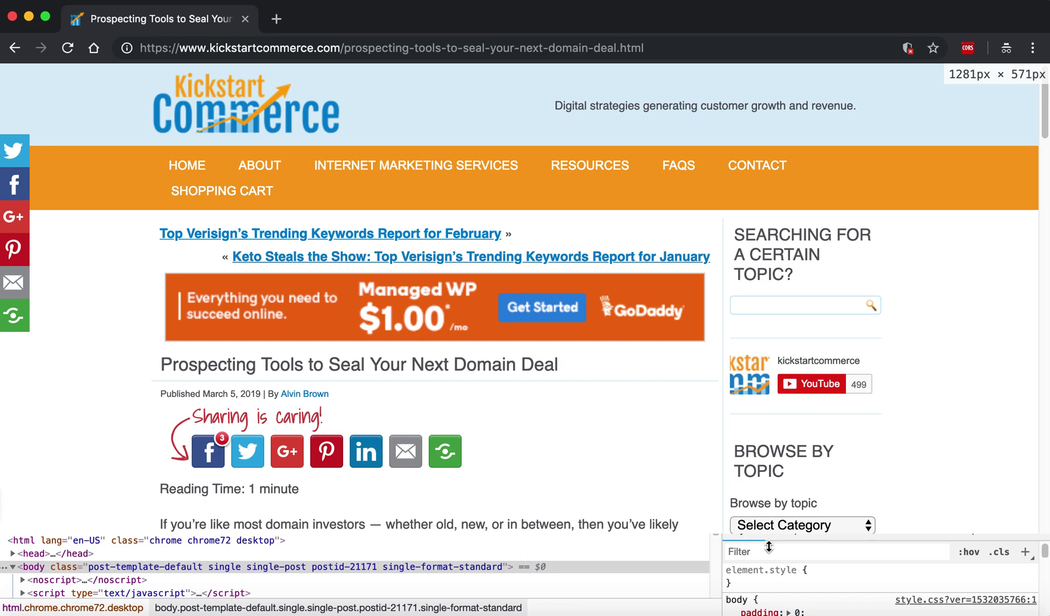
Filter commands with 'scree' and run 'Capture screenshot' to download the viewport as a PNG.
left_click(1015, 507)
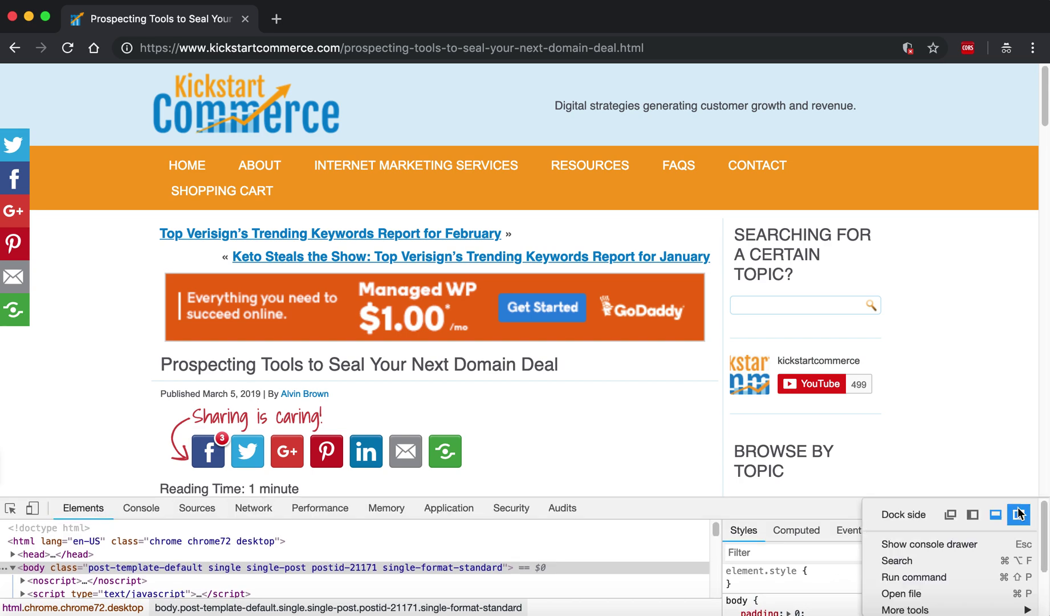
left_click(938, 577)
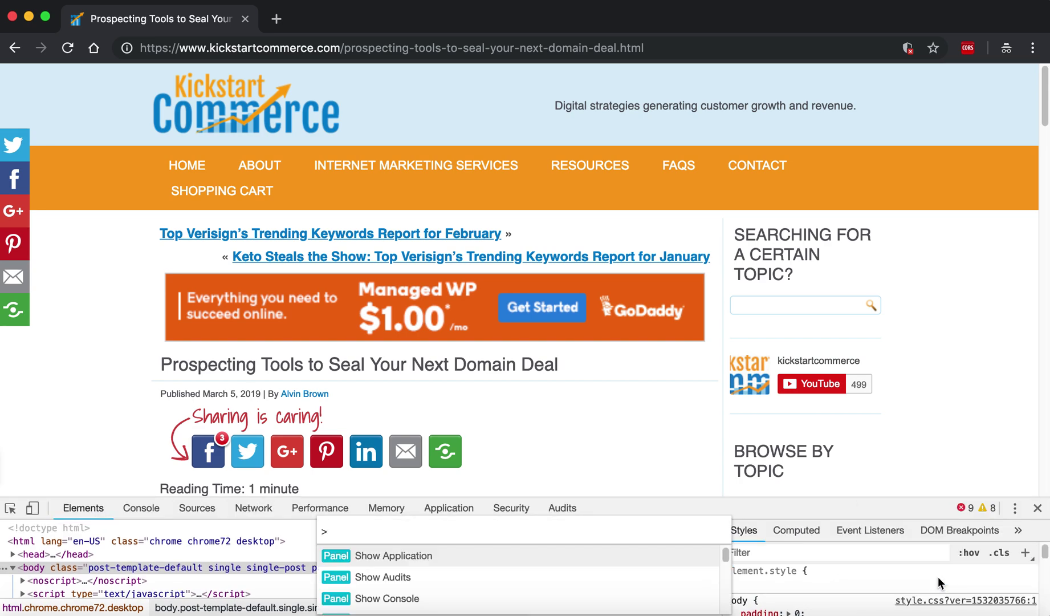
type("scree")
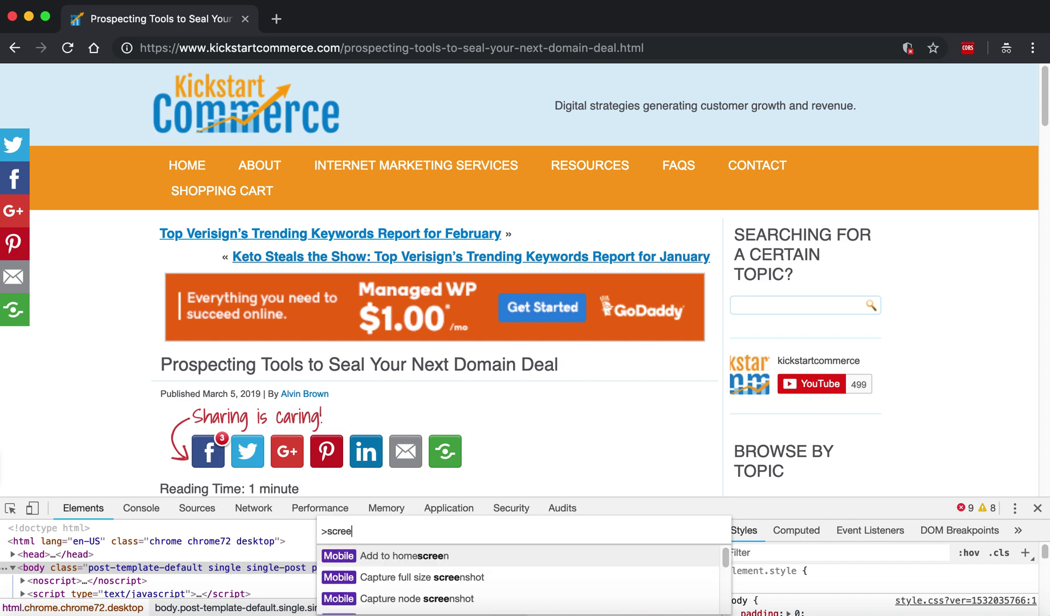
key("Down")
key("Down")
key("Down")
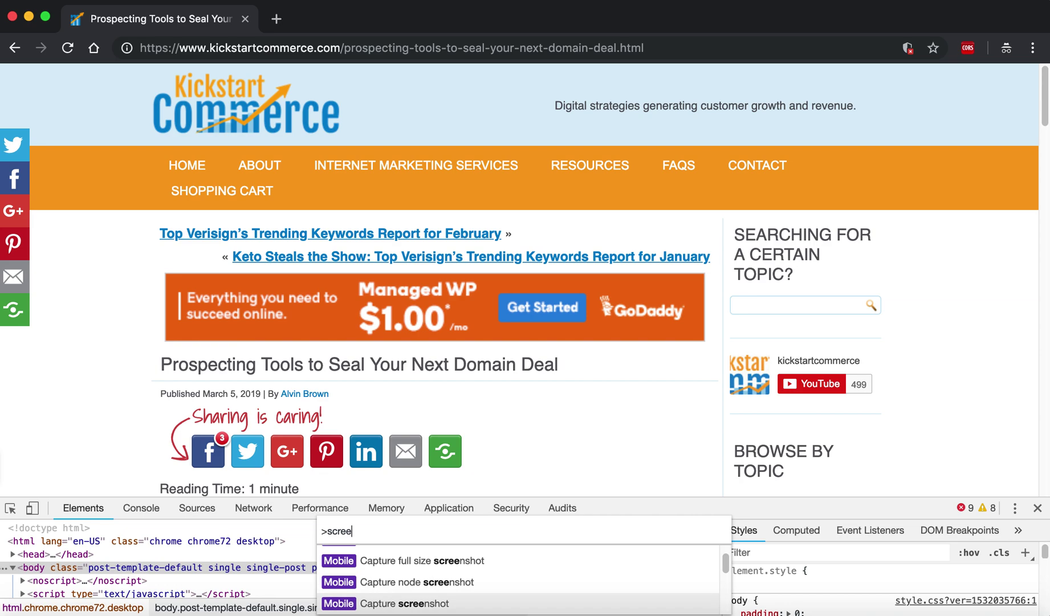
key("Return")
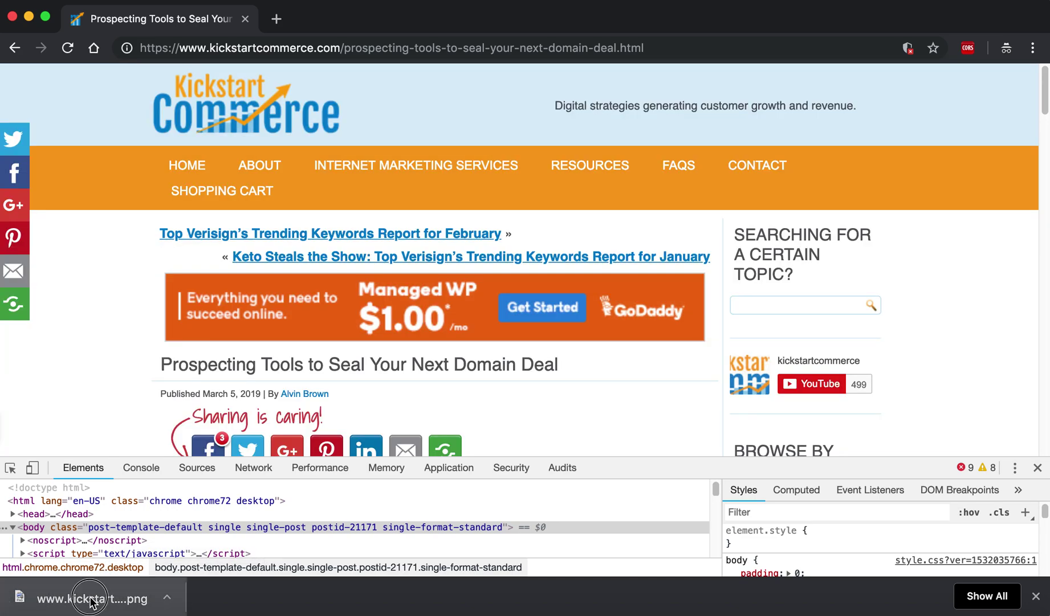
Open the downloaded viewport screenshot PNG in Preview, then close Preview.
left_click(91, 598)
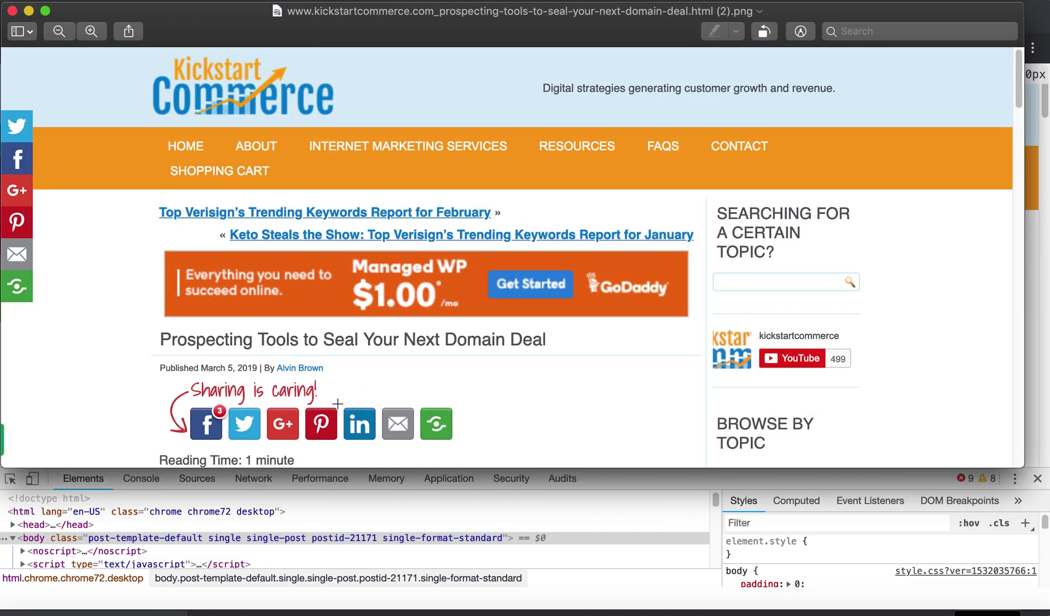
left_click(12, 11)
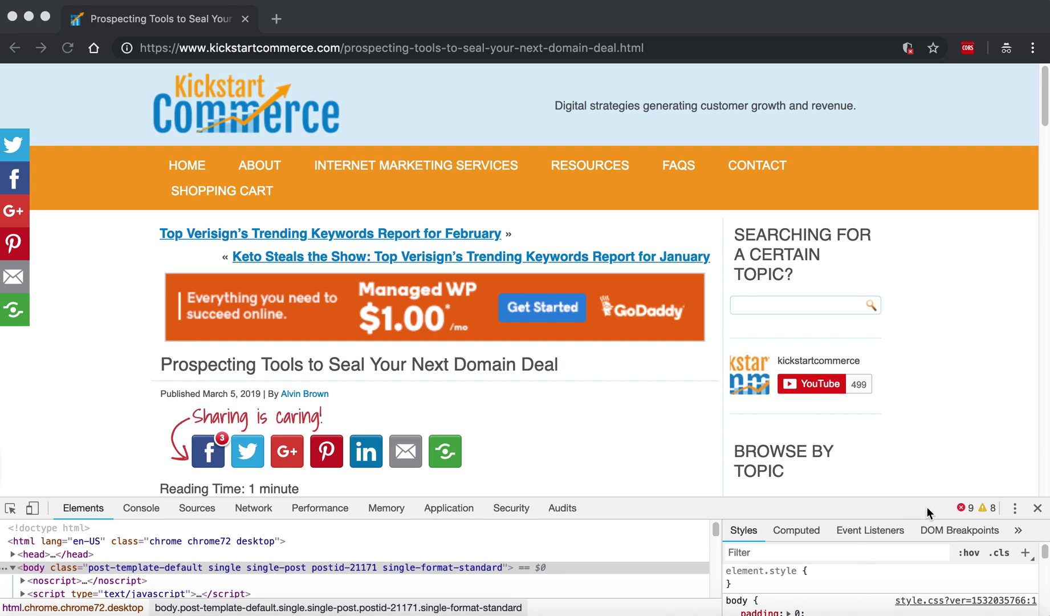
left_click(1037, 509)
left_click(1038, 509)
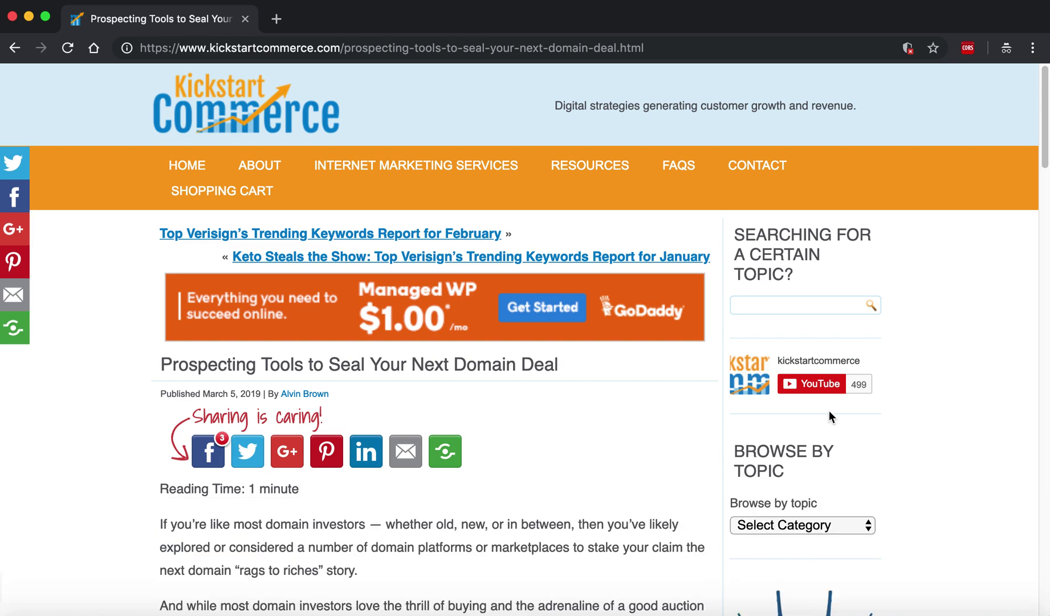
left_click(178, 0)
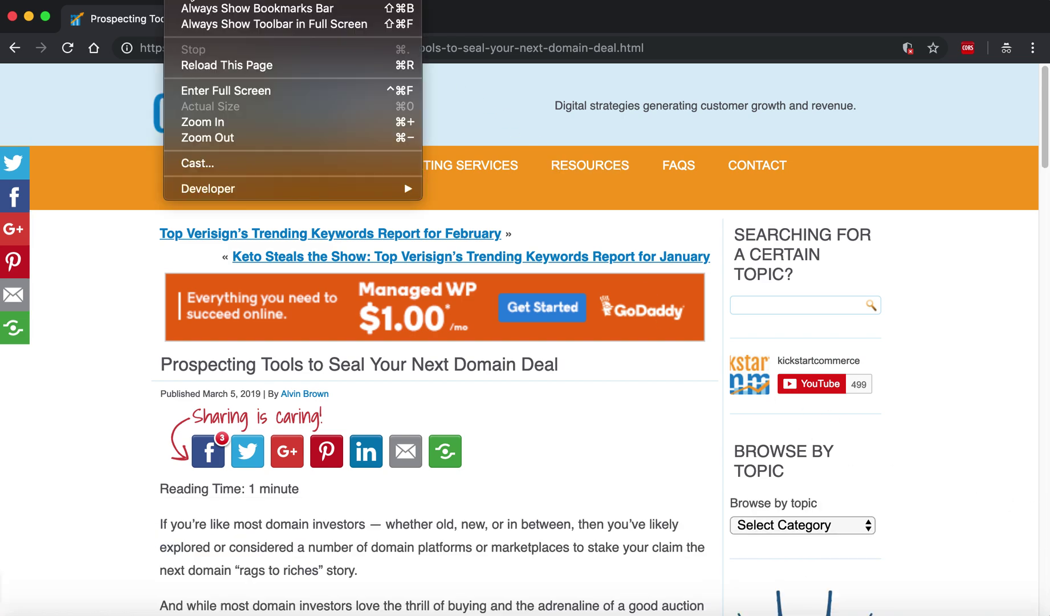
mouse_move(264, 190)
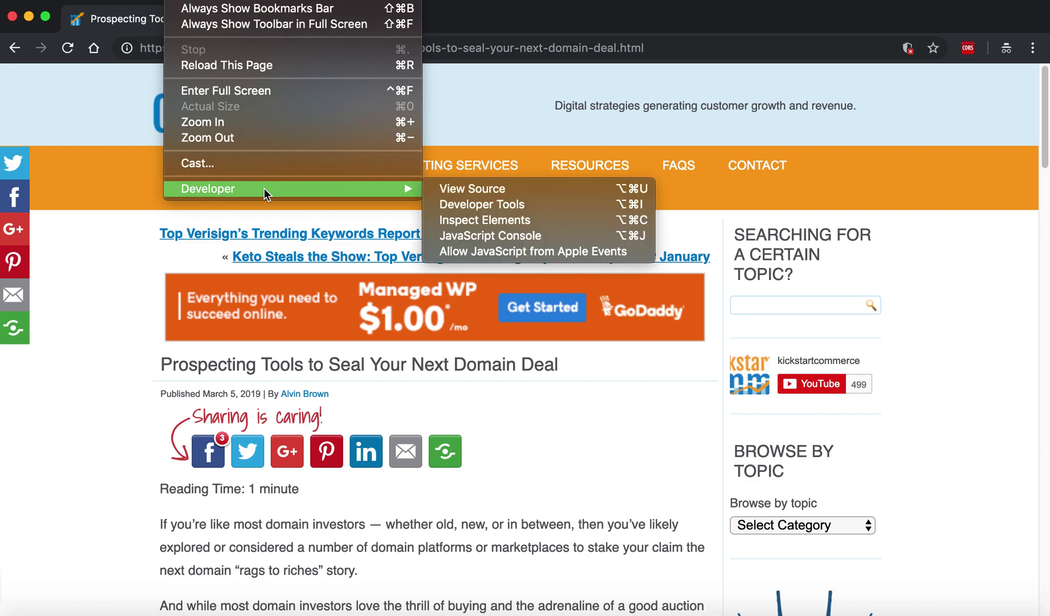
left_click(452, 204)
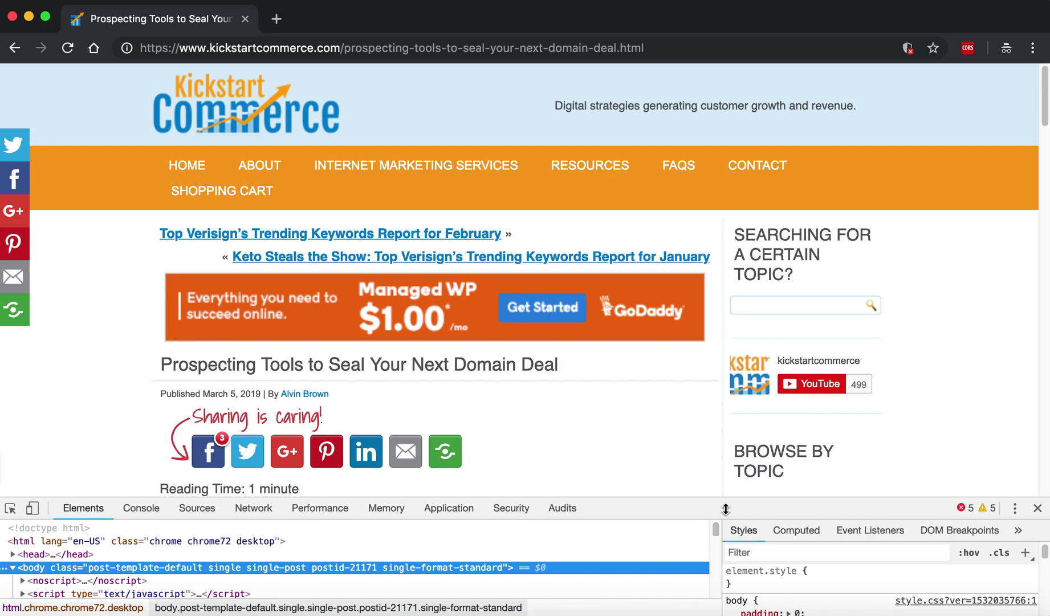
Make the developer panel taller, then dock DevTools to the right side of the window.
left_click_drag(724, 497, 722, 371)
left_click_drag(727, 439, 724, 415)
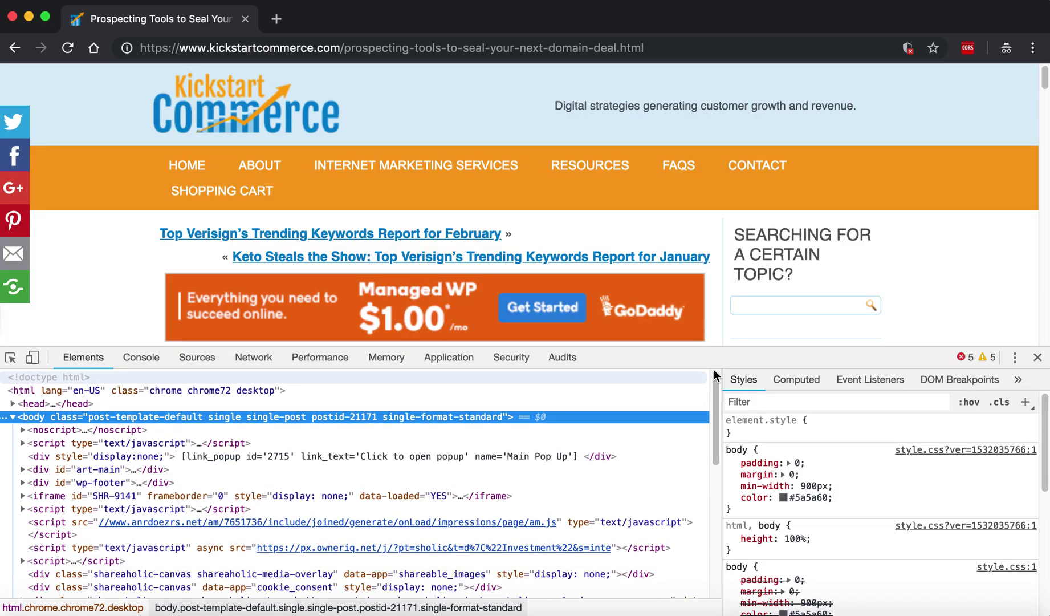
left_click(1015, 358)
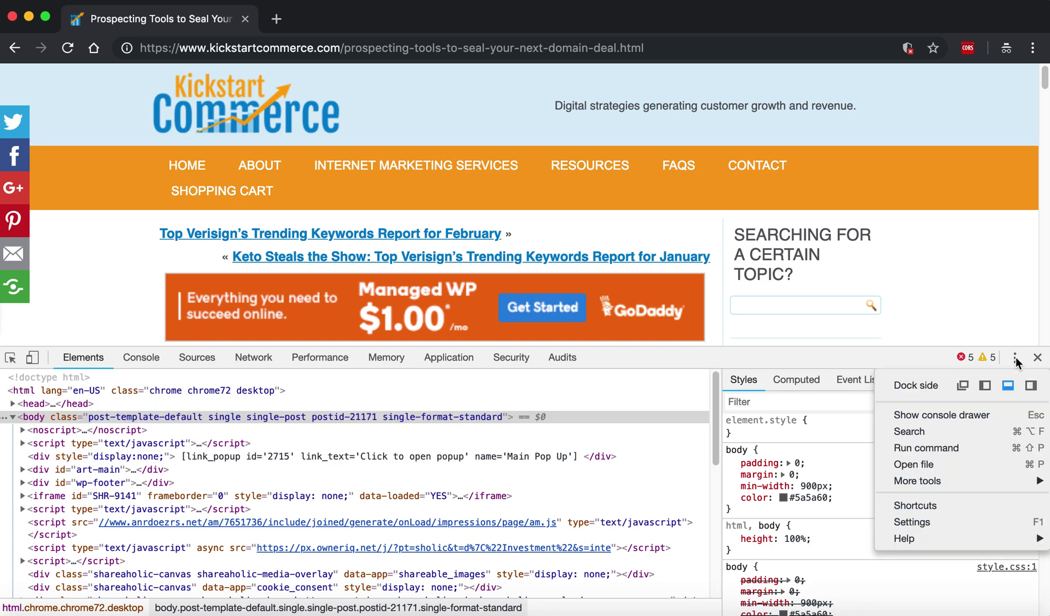
left_click(1033, 388)
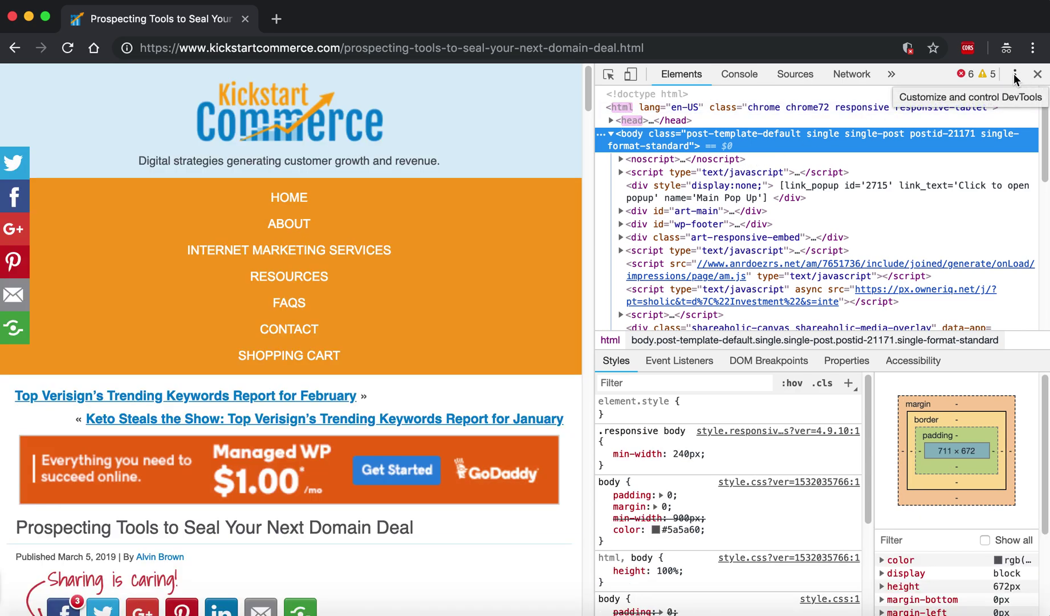
left_click(1014, 74)
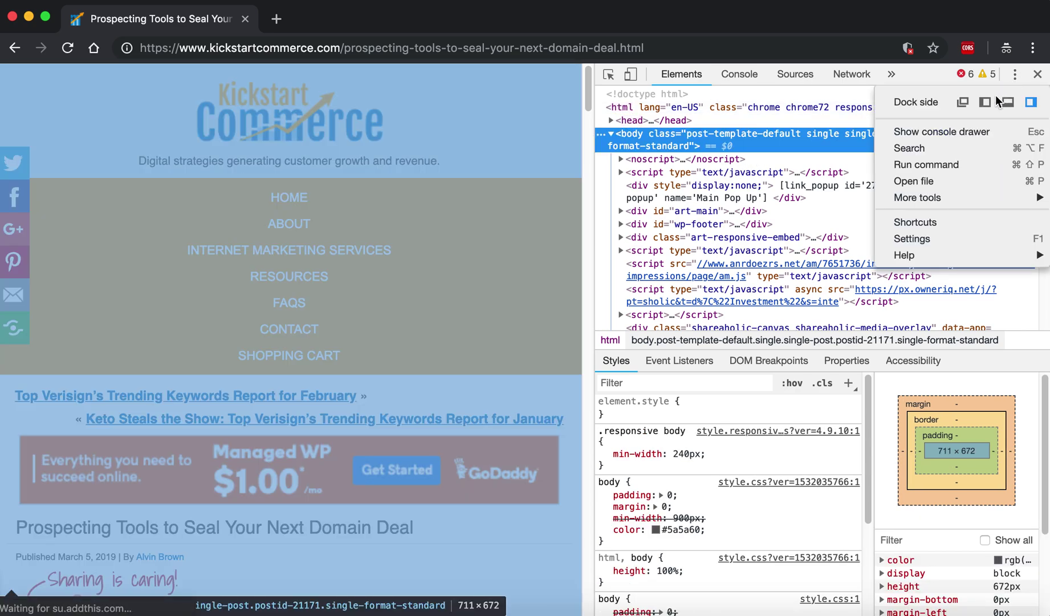
Undock DevTools into a floating window and drag it over the article's right half.
left_click(964, 101)
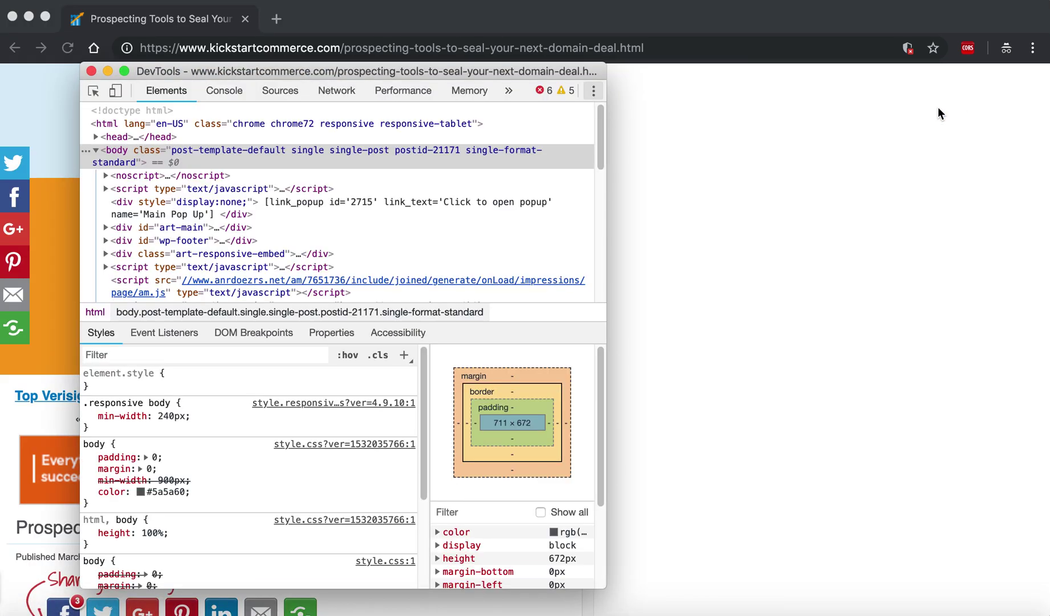
left_click_drag(510, 74, 849, 169)
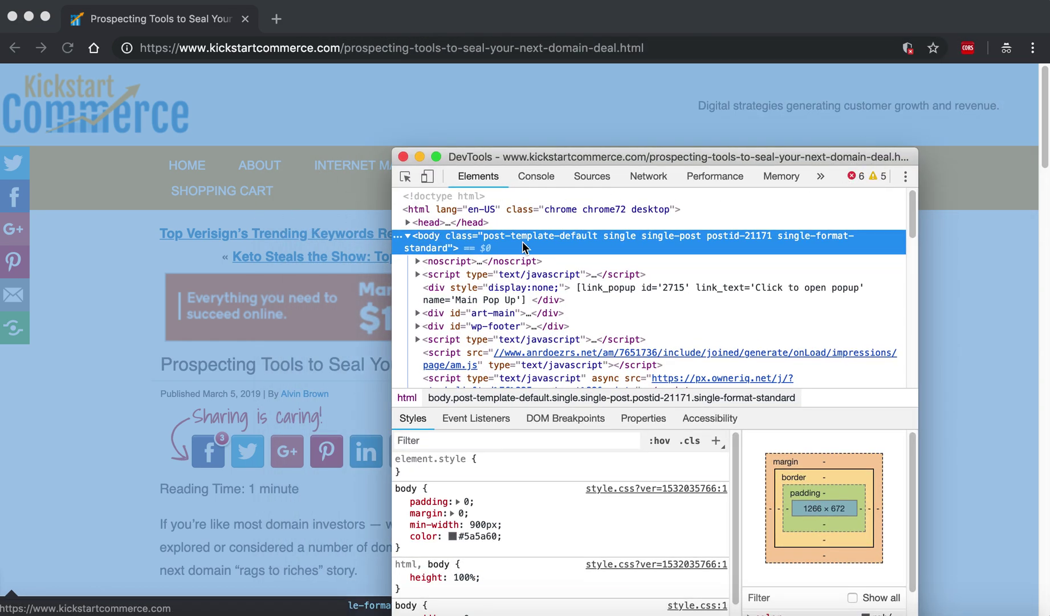
left_click(906, 177)
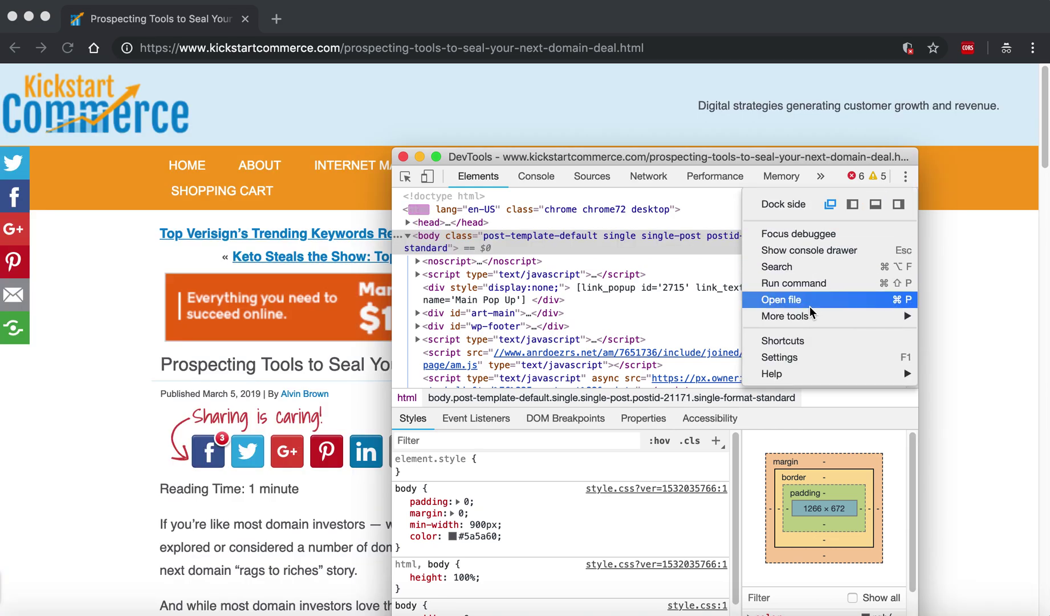
Run 'Capture screenshot' from the DevTools command menu, then view the 514 KB PNG in Preview and close it.
left_click(812, 282)
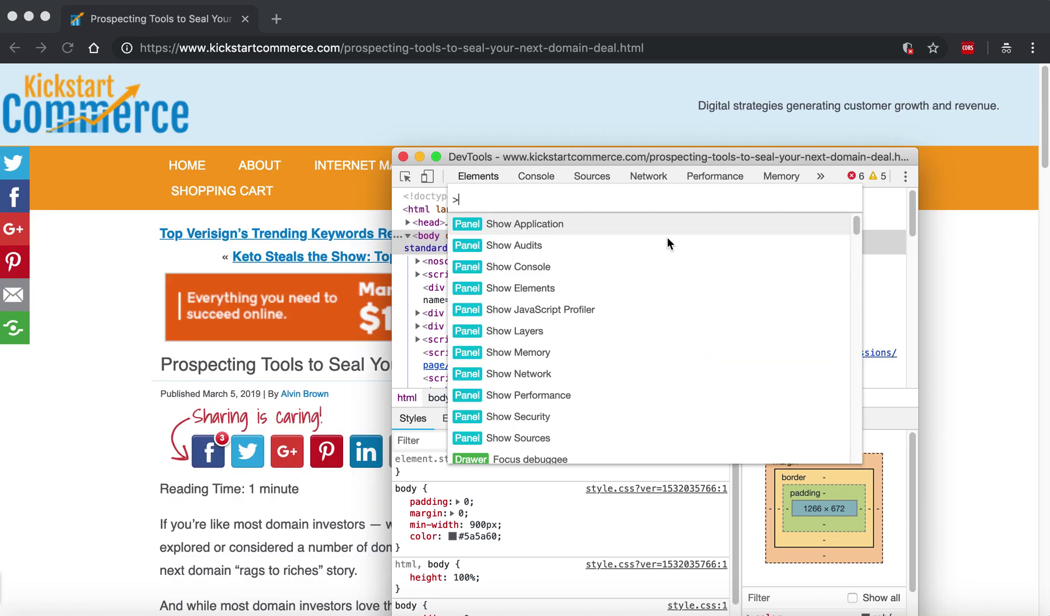
type("captur")
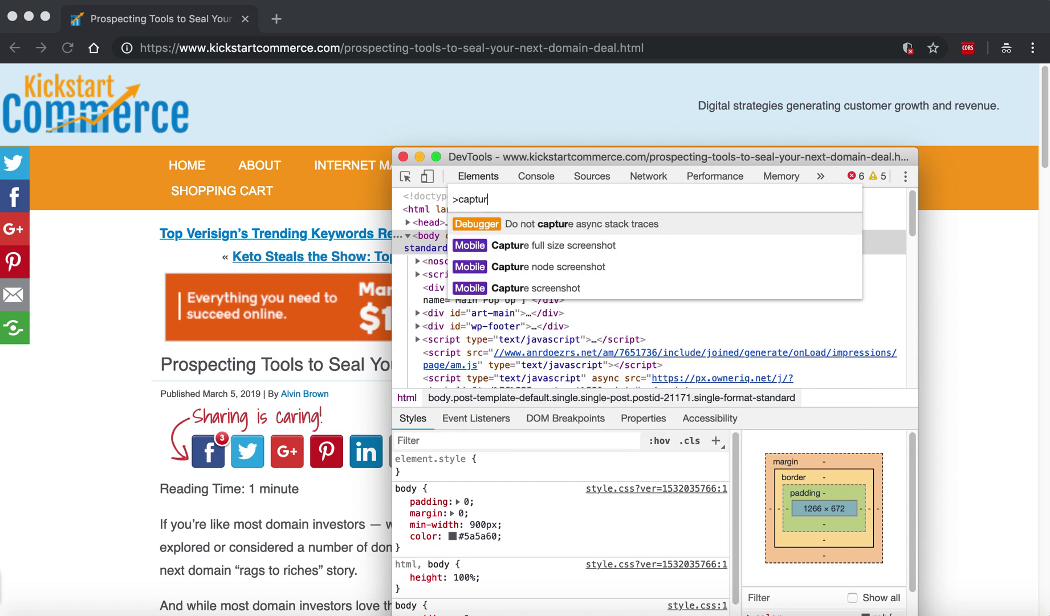
type("e")
key("Down")
key("Down")
key("Down")
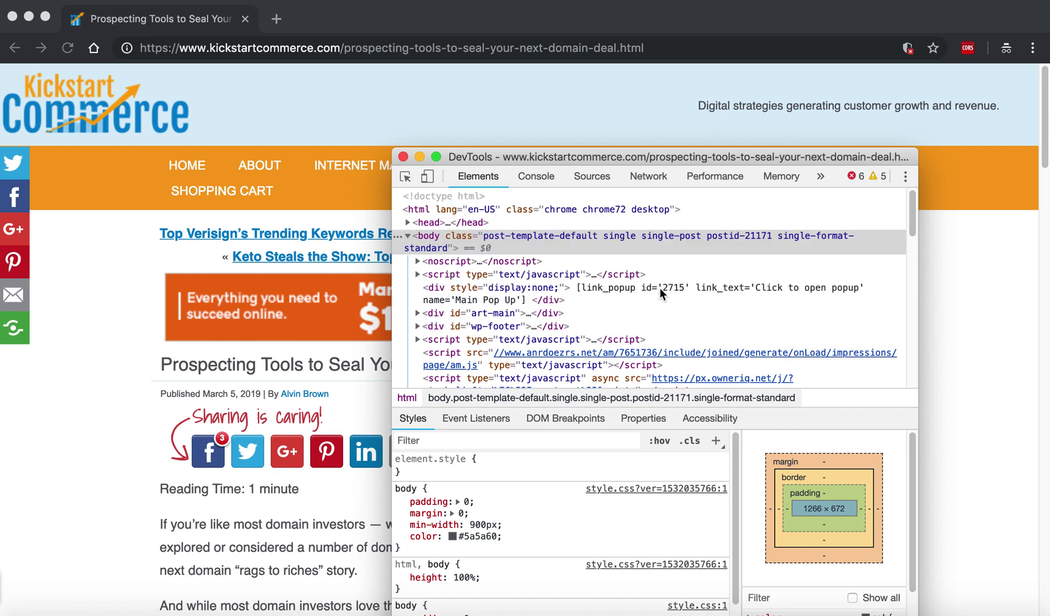
left_click(660, 288)
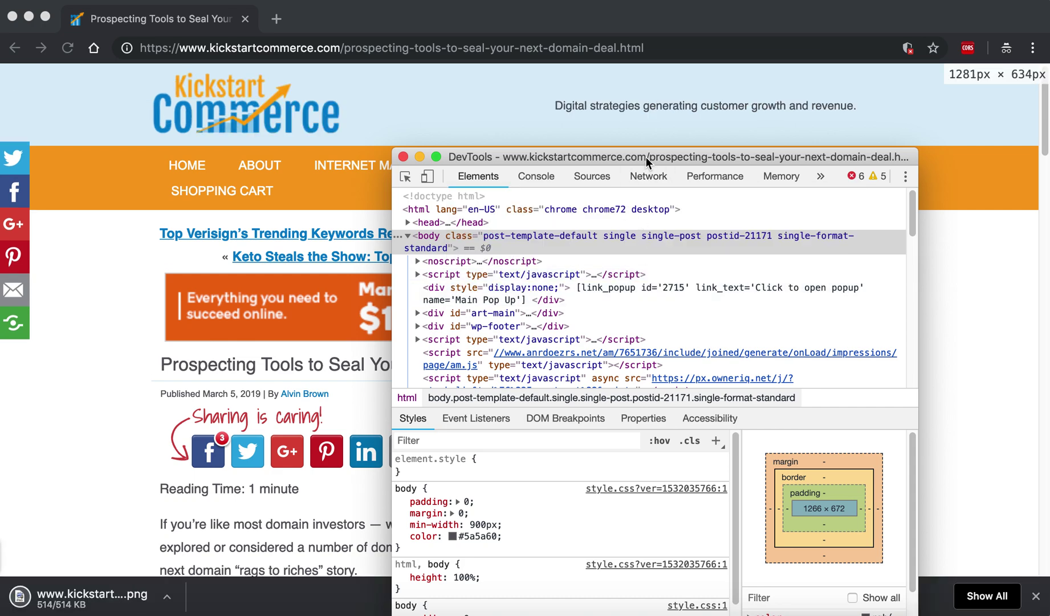
left_click(81, 601)
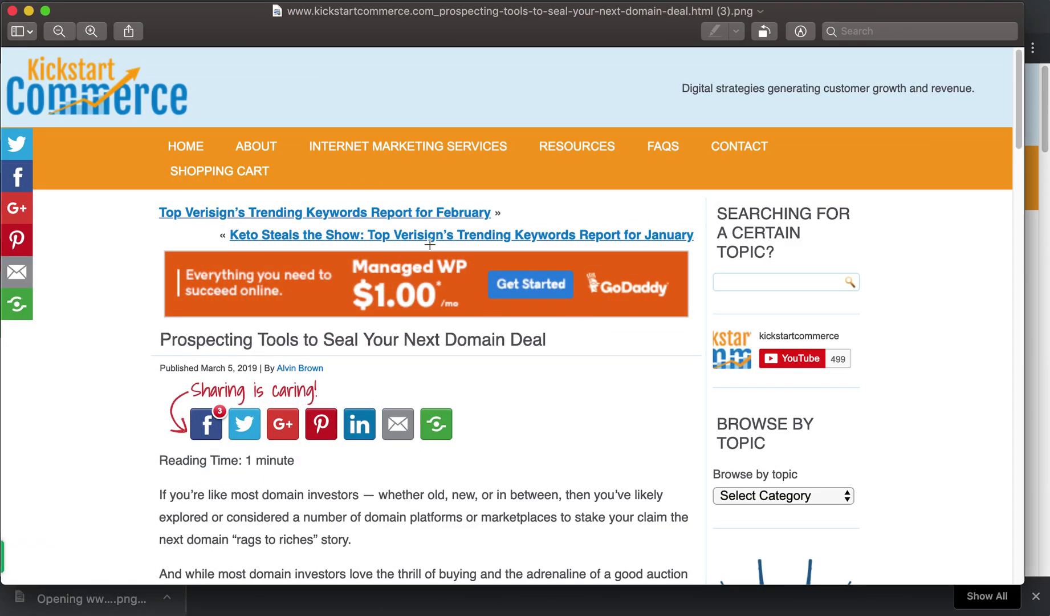
left_click(12, 11)
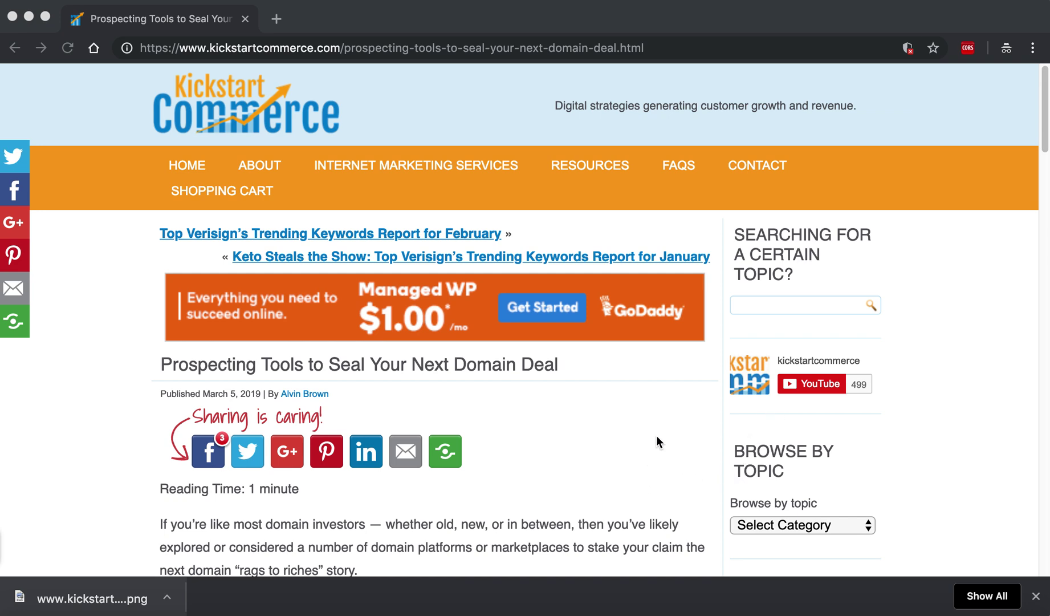
Scroll the article down and reopen the floating DevTools window with Cmd+Option+I.
scroll(678, 392, "down", 2)
key("super+alt+i")
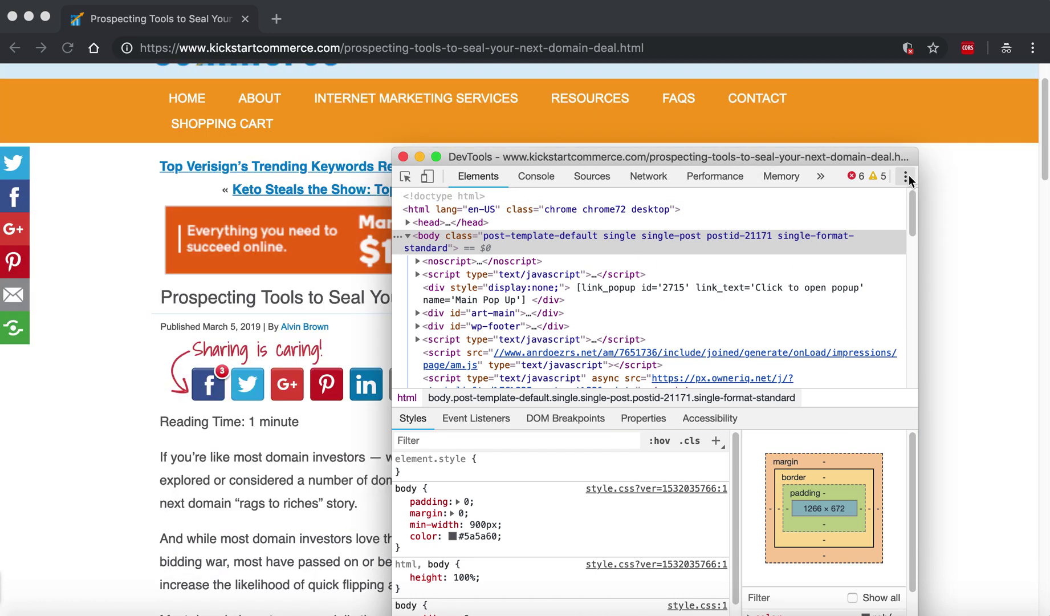
left_click(907, 177)
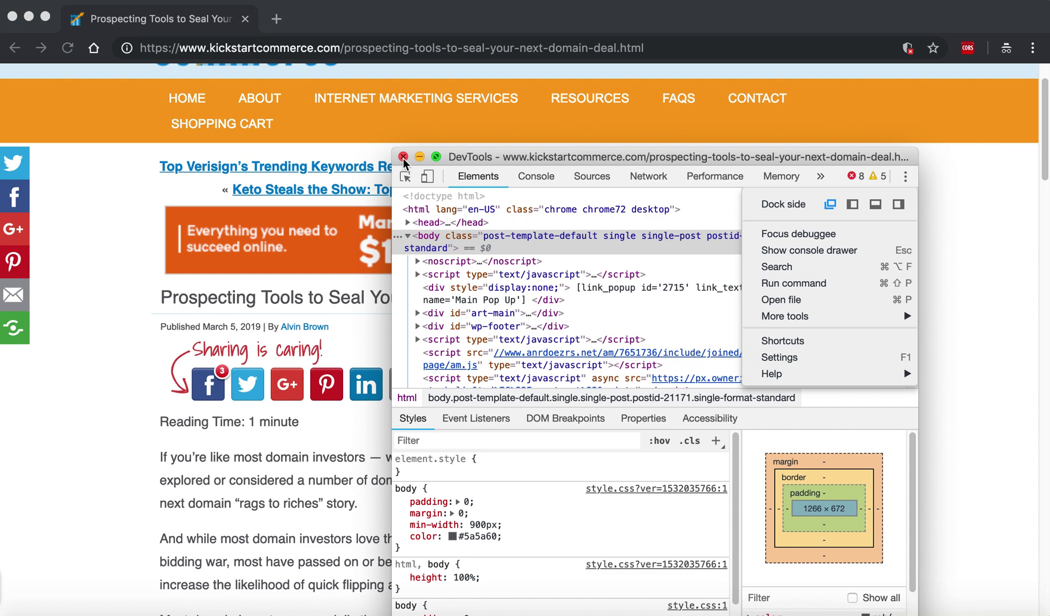
Close the floating DevTools window and scroll down the Prospecting Tools post.
left_click(403, 156)
scroll(770, 411, "down", 5)
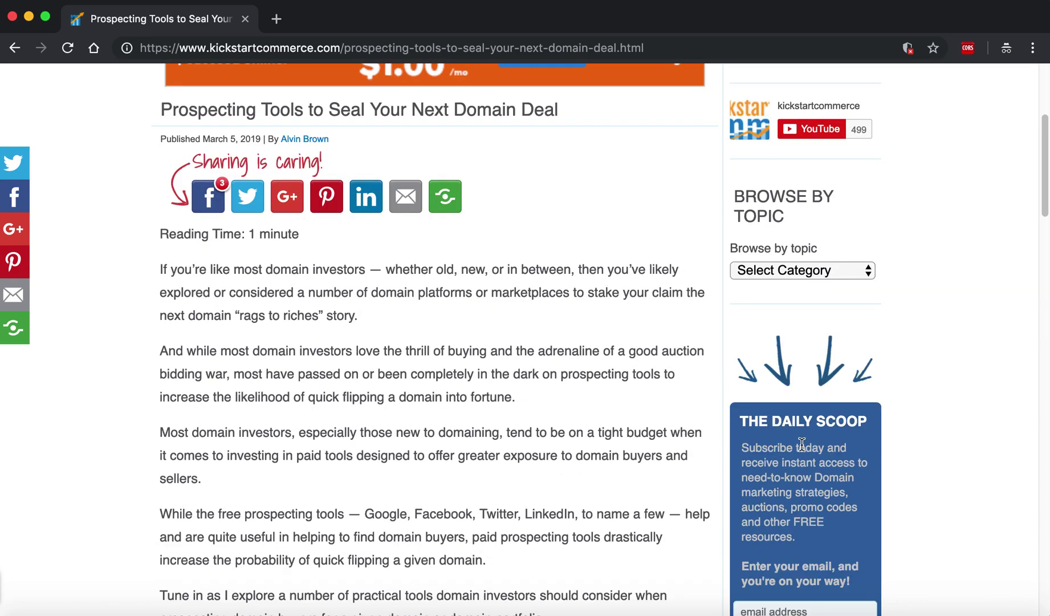